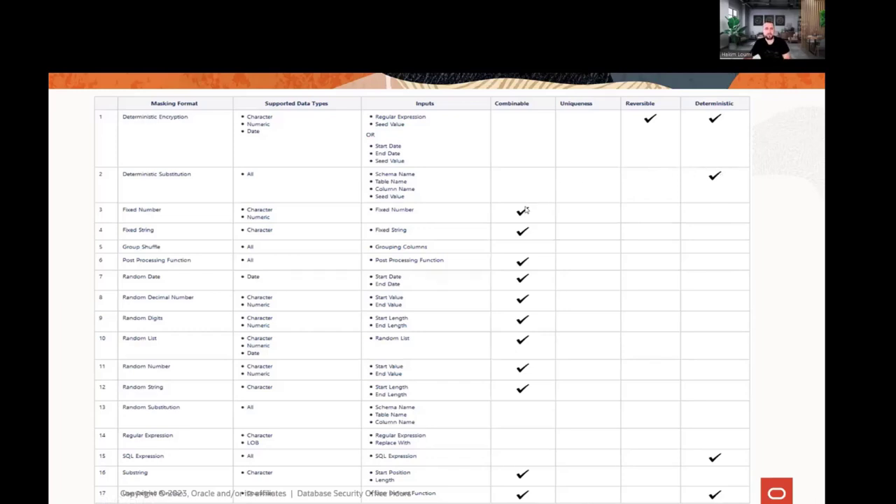
- End the slide show, switch to Oracle Enterprise Manager and open the EMPLOYEE_ADV_MASK masking definition for editing
key("Right")
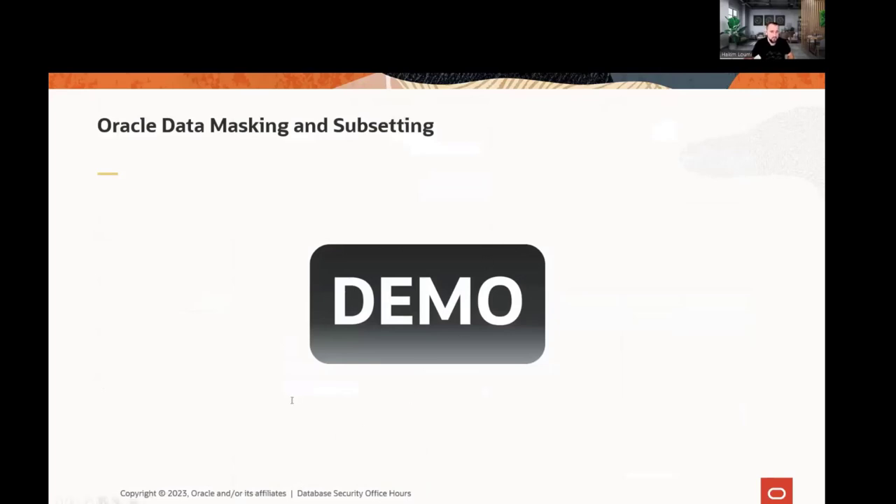
key("Escape")
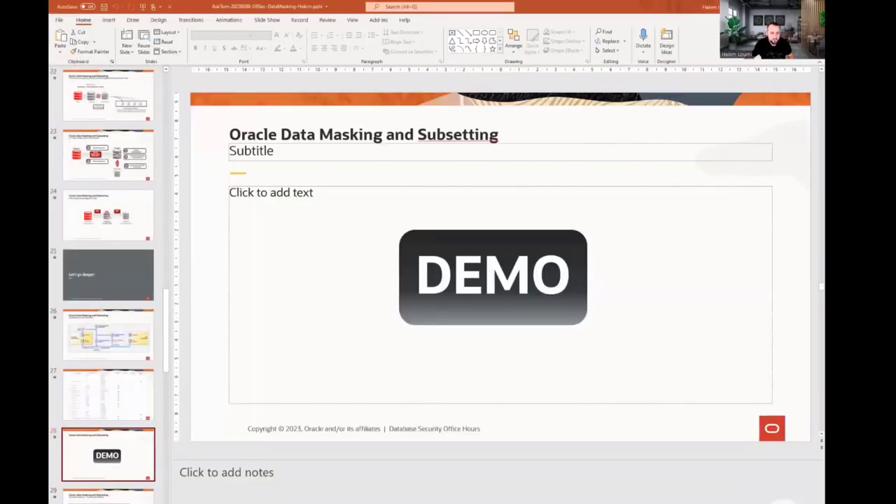
key("alt+Tab")
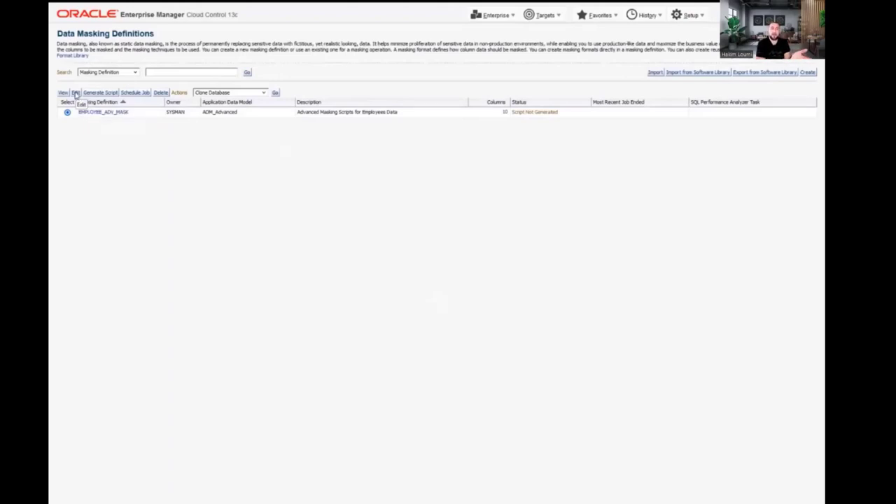
left_click(76, 93)
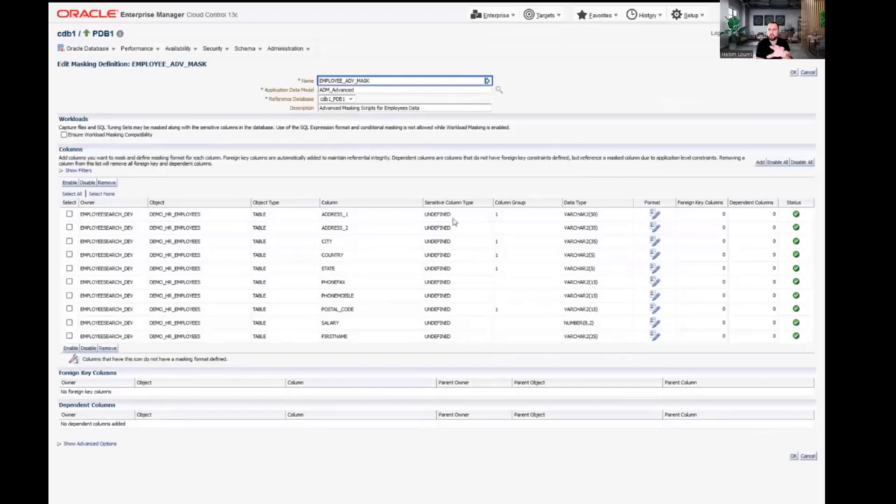
- Examine the masking definition's reference database choices and description, and the column group assigned to ADDRESS_1, CITY, COUNTRY and POSTAL_CODE
left_click(329, 101)
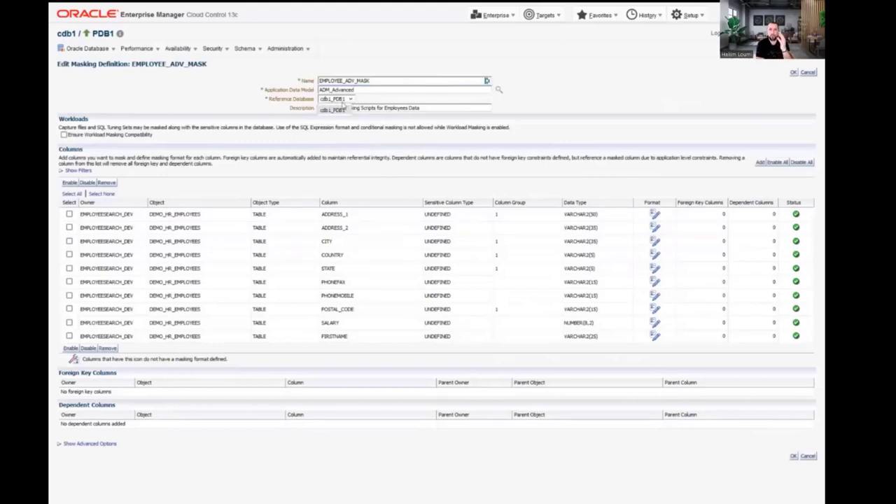
left_click(516, 105)
left_click_drag(435, 109, 299, 108)
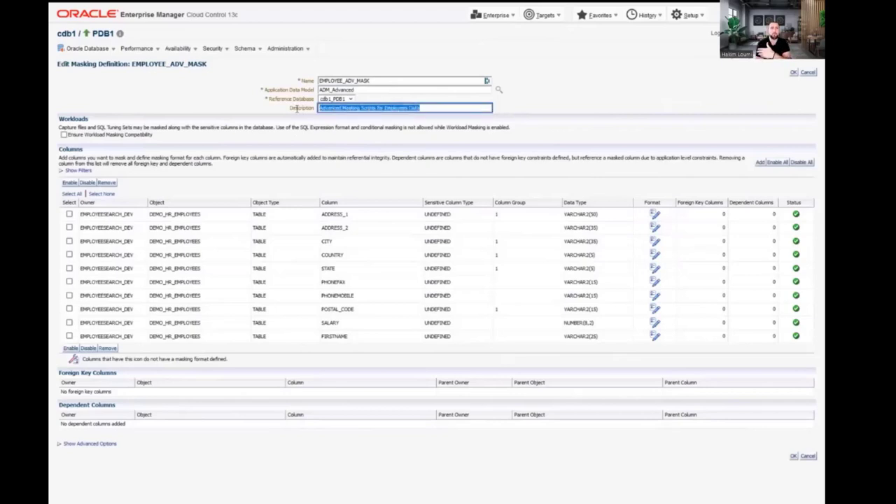
left_click(519, 119)
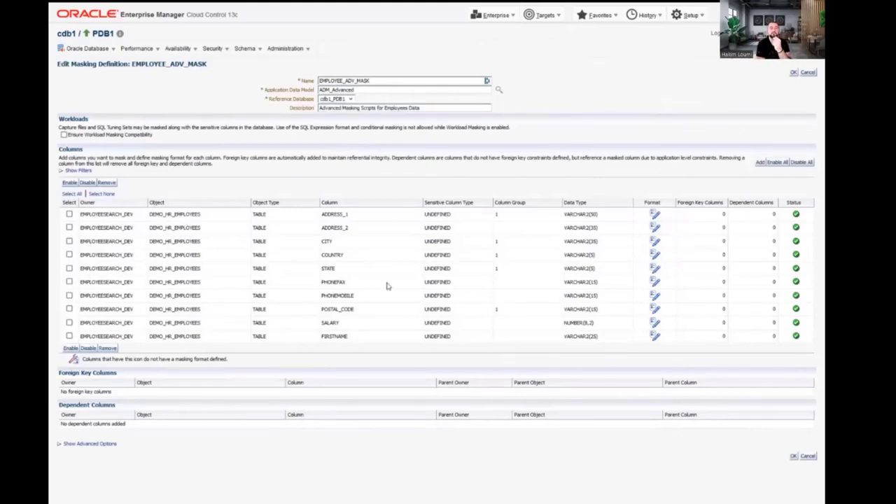
double_click(495, 214)
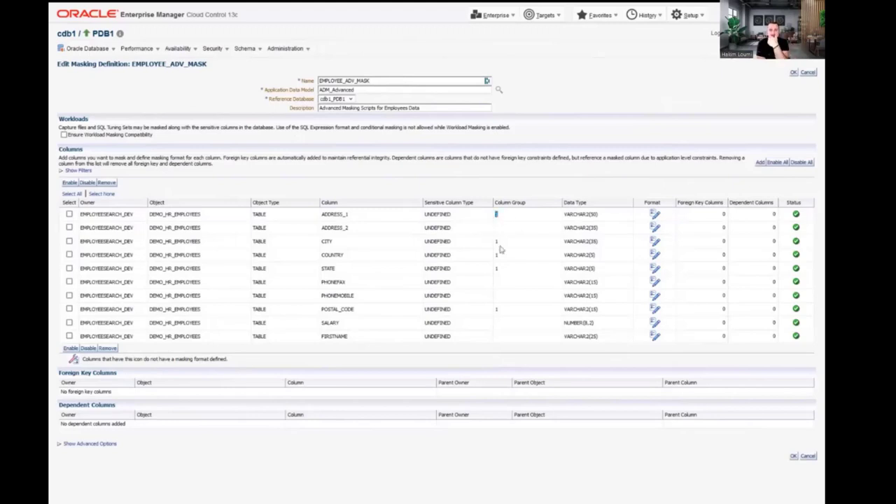
double_click(496, 241)
double_click(495, 254)
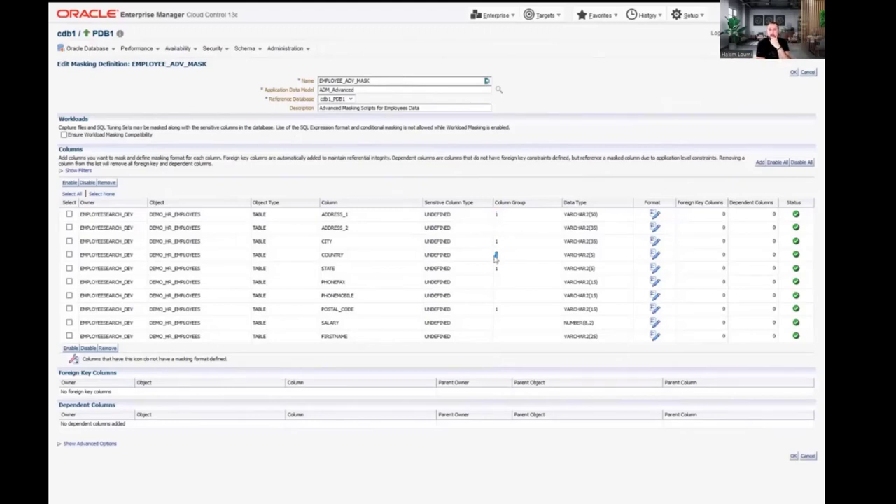
double_click(495, 309)
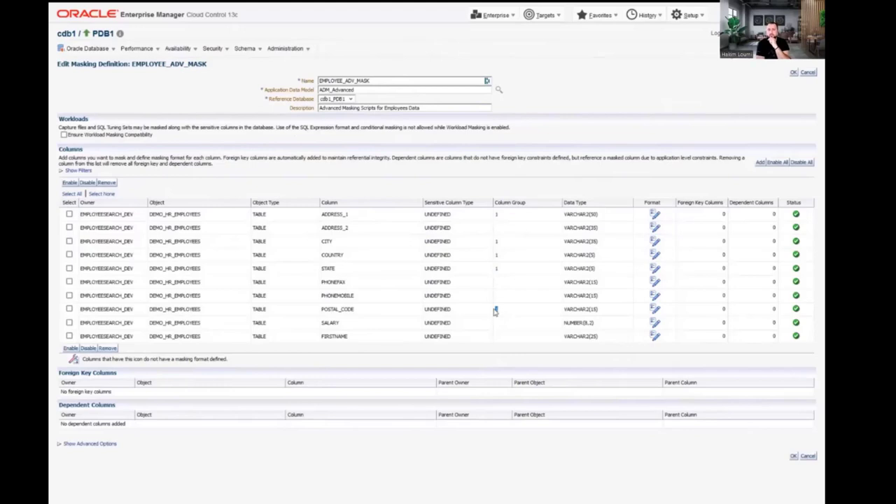
- Open the group mask of ADDRESS_1, review its masking object and the masking columns available for it, and accept the definition
left_click(655, 217)
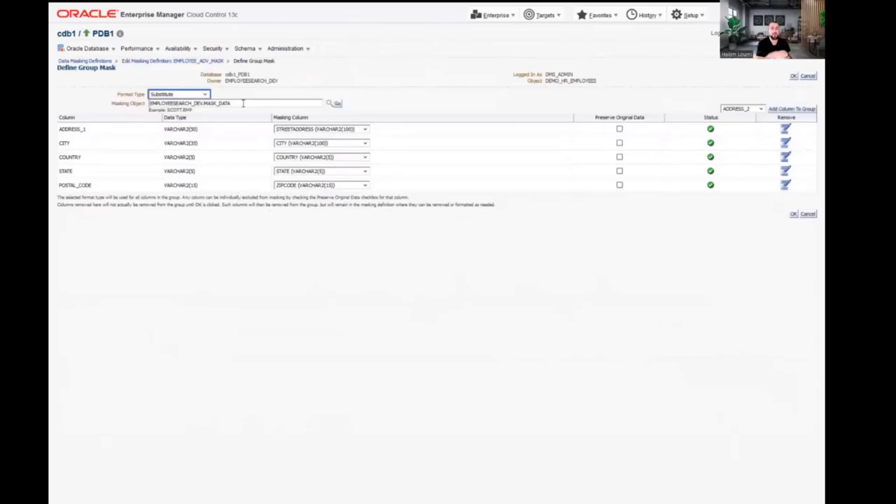
left_click_drag(243, 103, 145, 104)
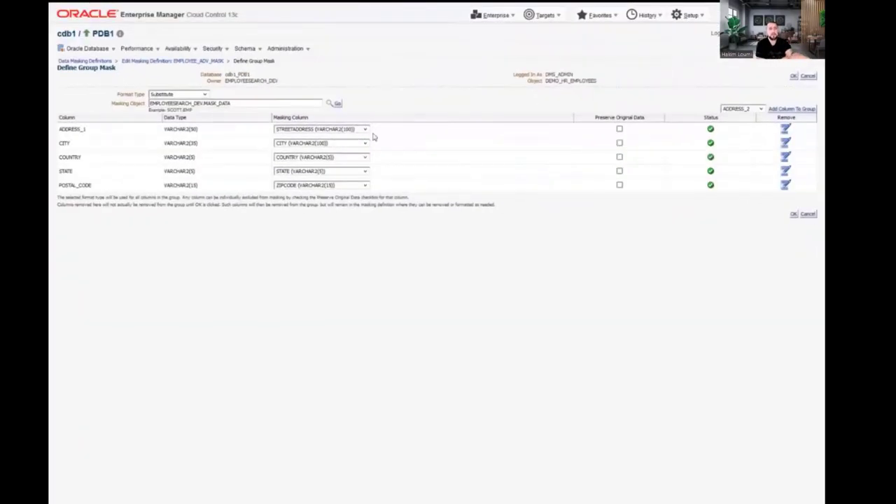
left_click(363, 130)
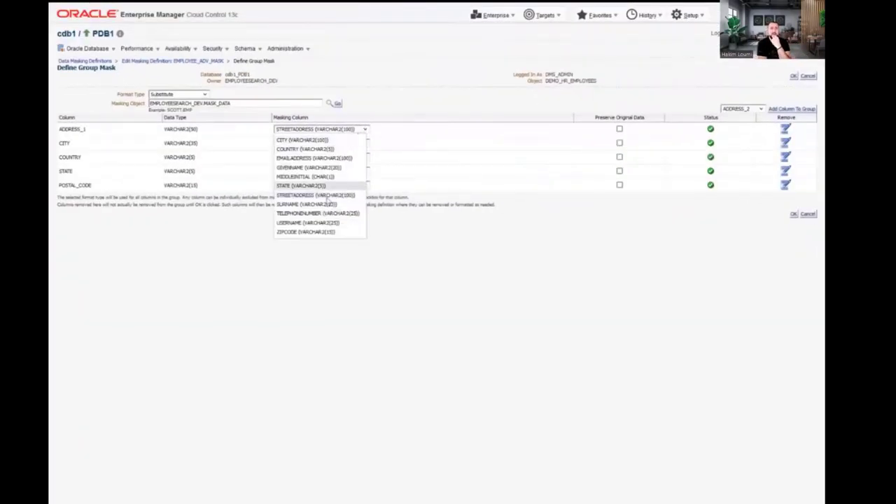
left_click(396, 105)
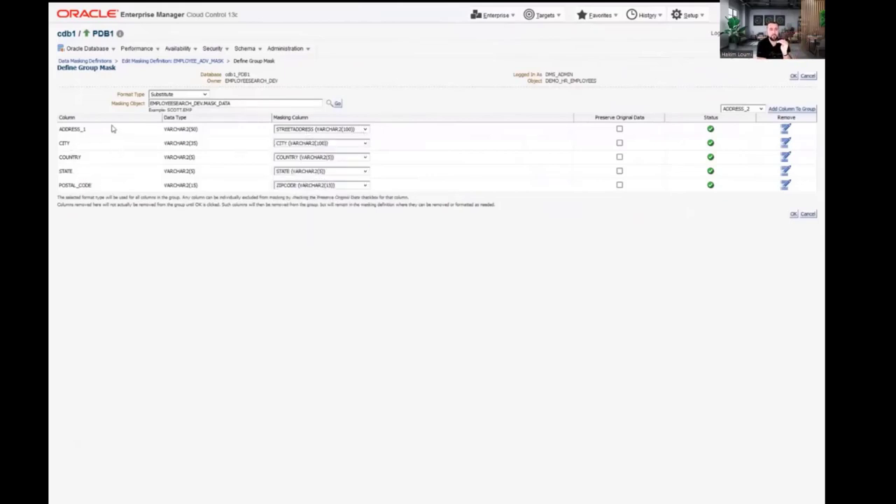
left_click(793, 214)
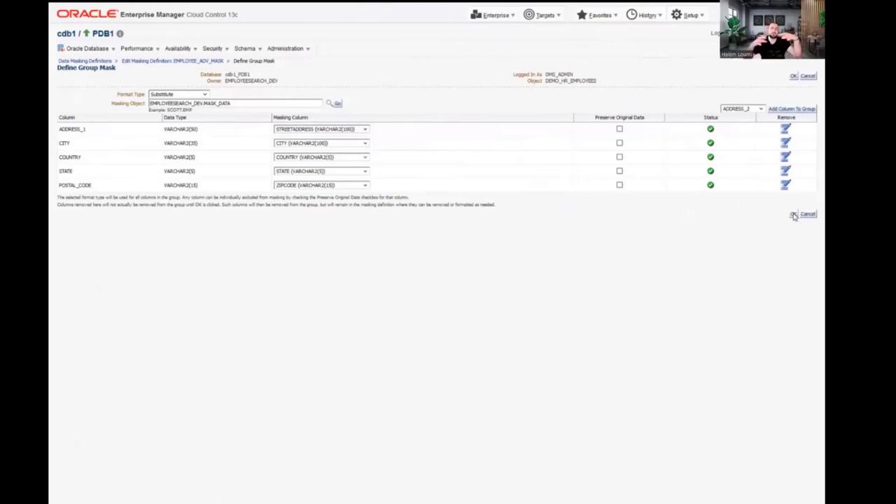
- Review the PHONEFAX column mask, generate samples for the null condition and the default condition, and accept the mask
left_click_drag(346, 283, 319, 282)
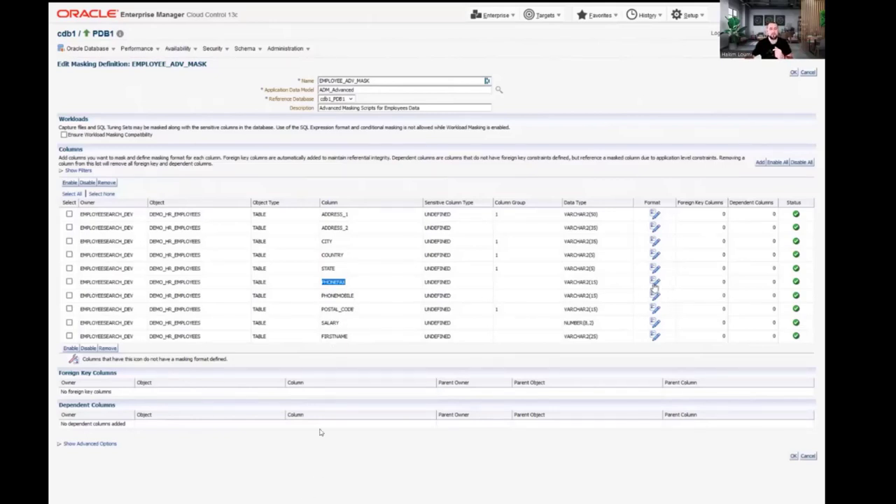
left_click(654, 282)
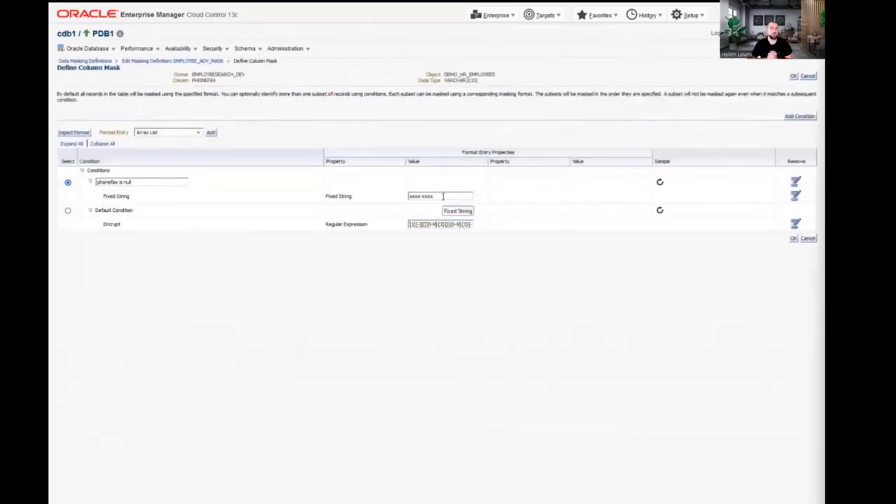
left_click_drag(443, 196, 399, 202)
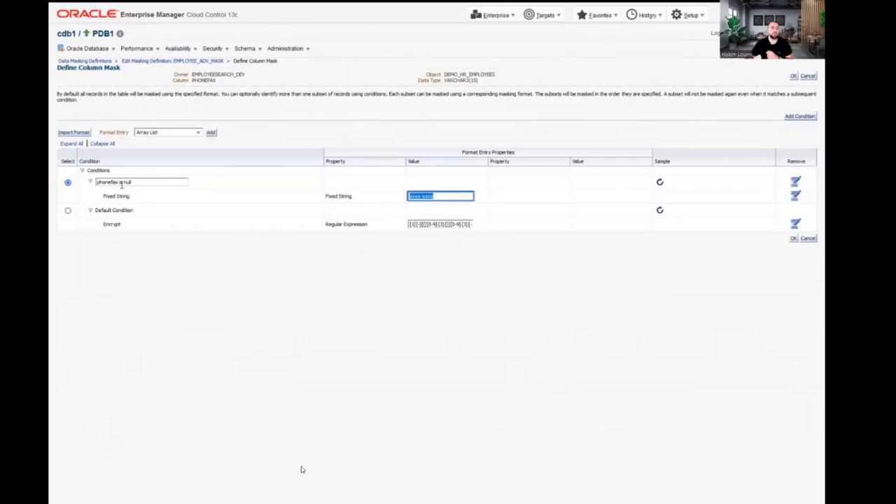
left_click(660, 183)
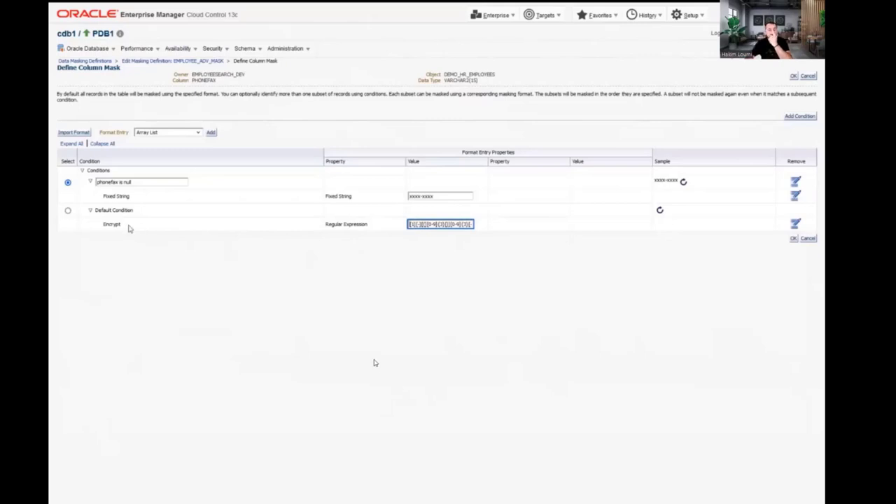
left_click(659, 211)
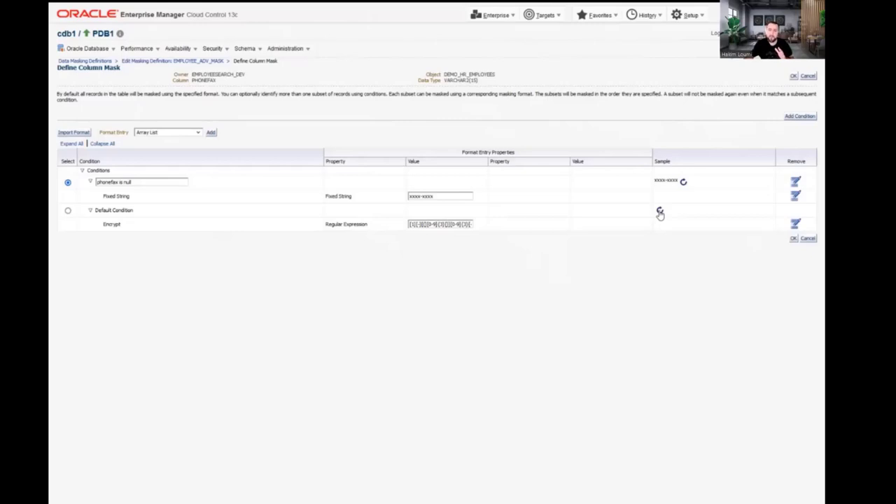
left_click(659, 212)
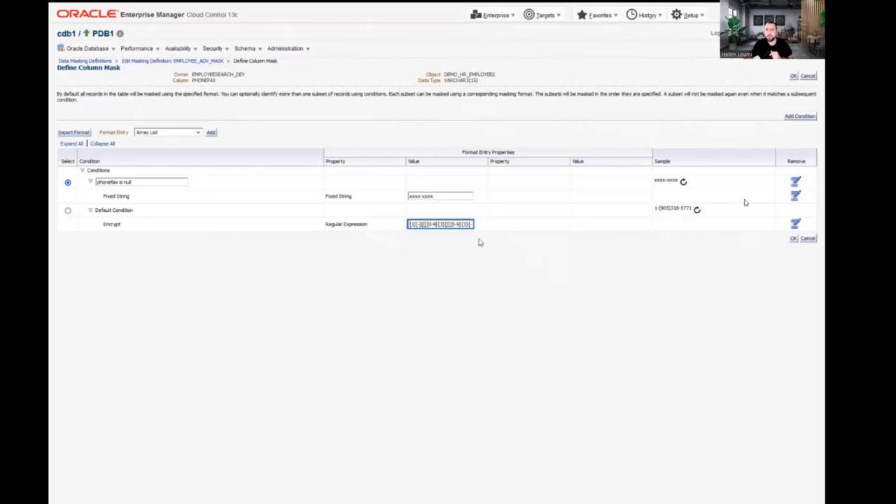
left_click(794, 240)
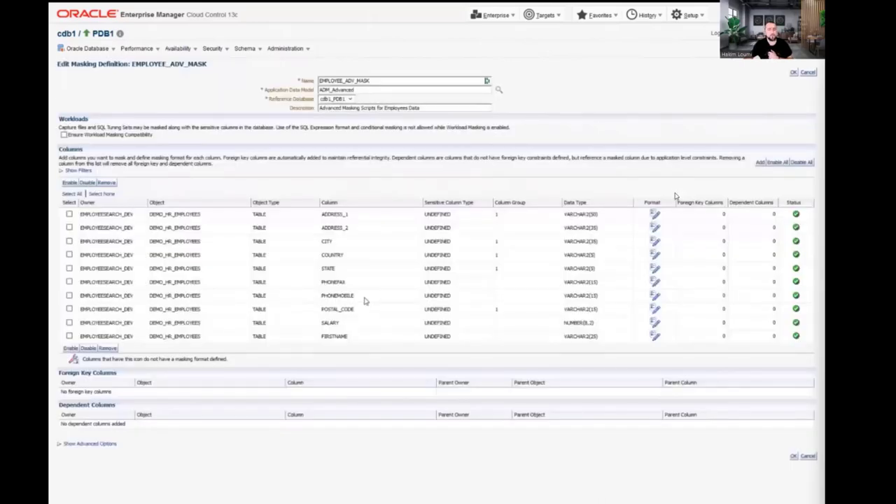
- Review the SQL expression in the PHONEMOBILE column mask, generate several masked samples, and accept the mask
left_click_drag(355, 296, 321, 295)
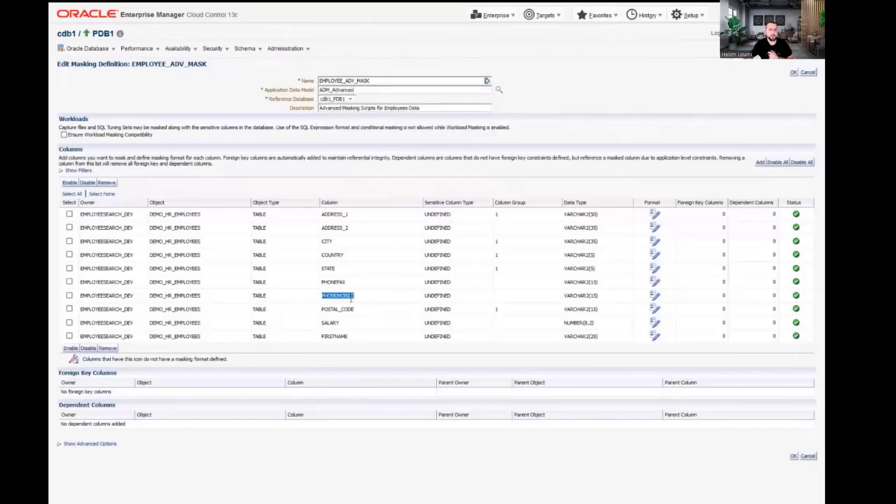
left_click(653, 297)
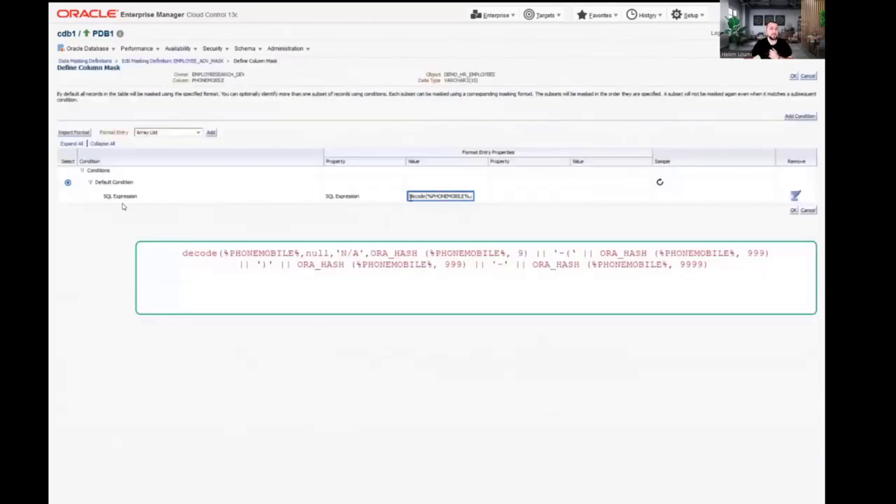
left_click_drag(410, 196, 494, 203)
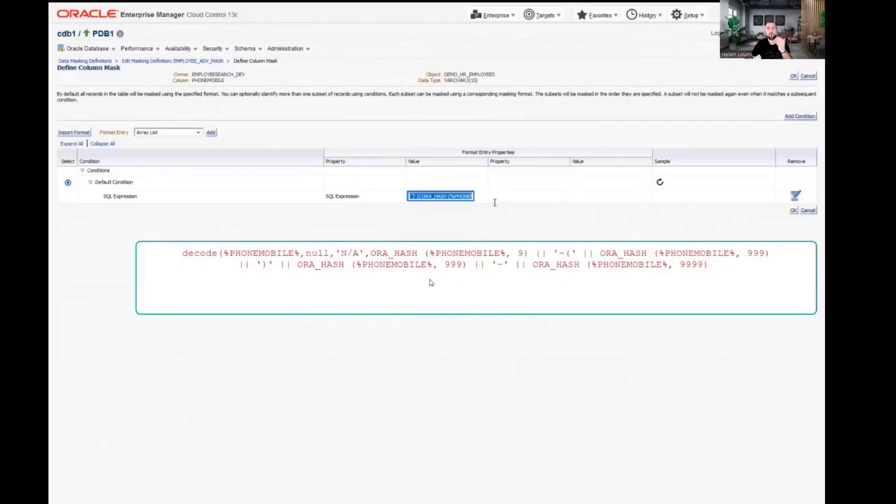
left_click_drag(494, 202, 490, 202)
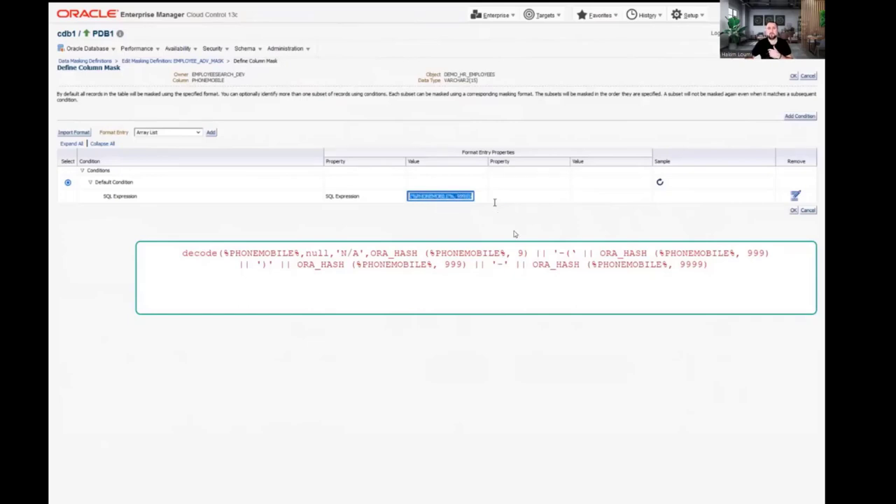
left_click(660, 183)
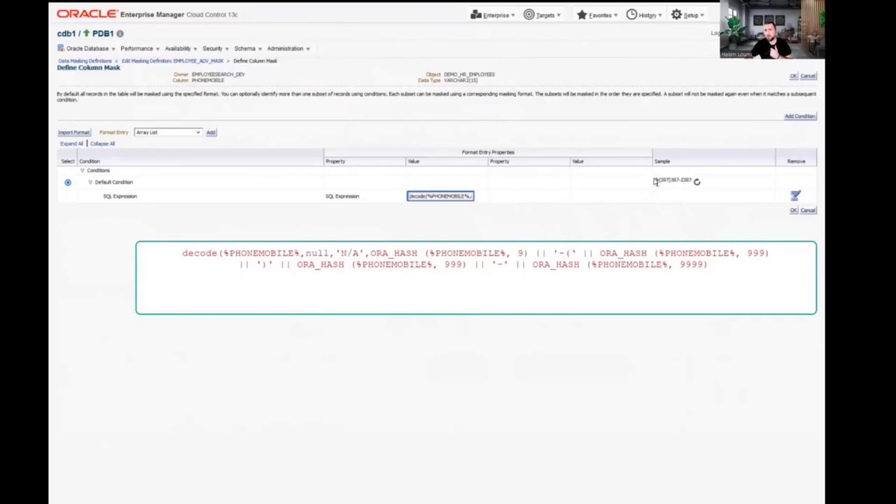
left_click(697, 184)
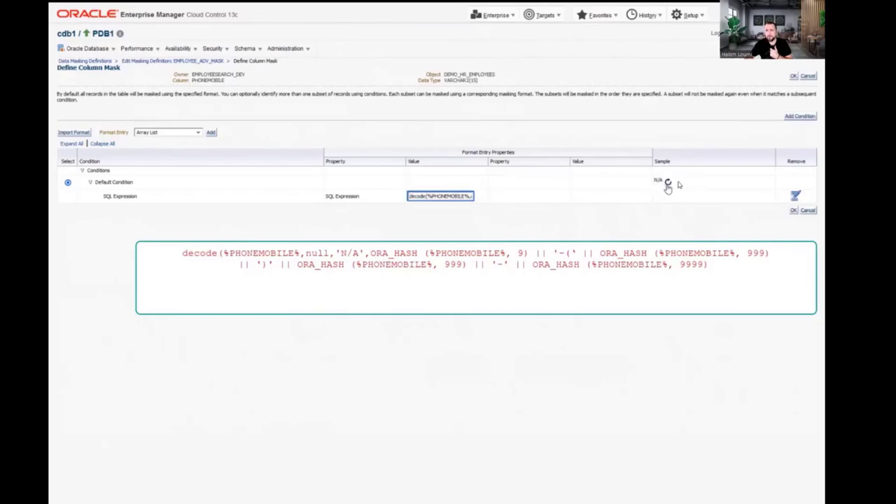
left_click(666, 183)
left_click(794, 210)
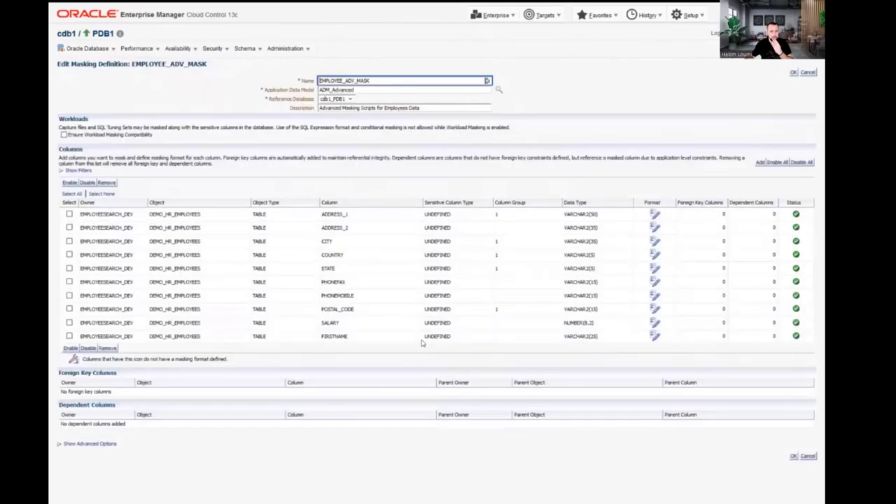
- Open the SALARY column mask, review the array list for the DBA position condition, and generate a sample for it
double_click(331, 323)
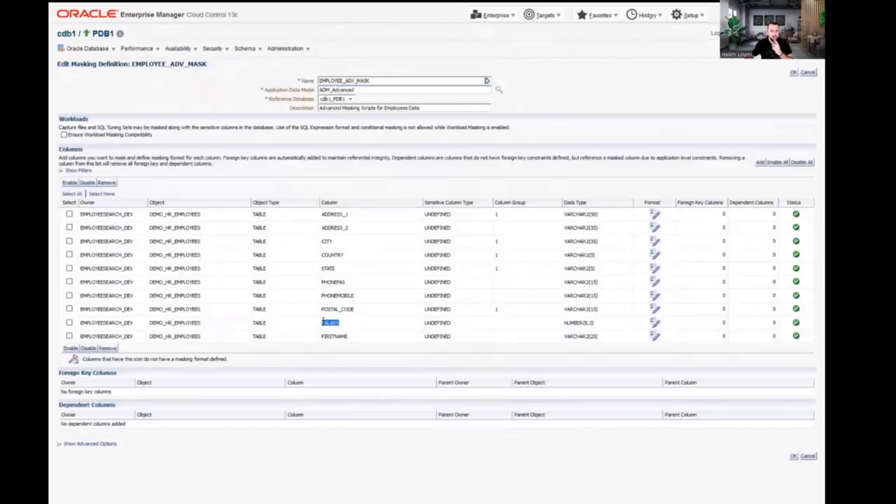
left_click(654, 324)
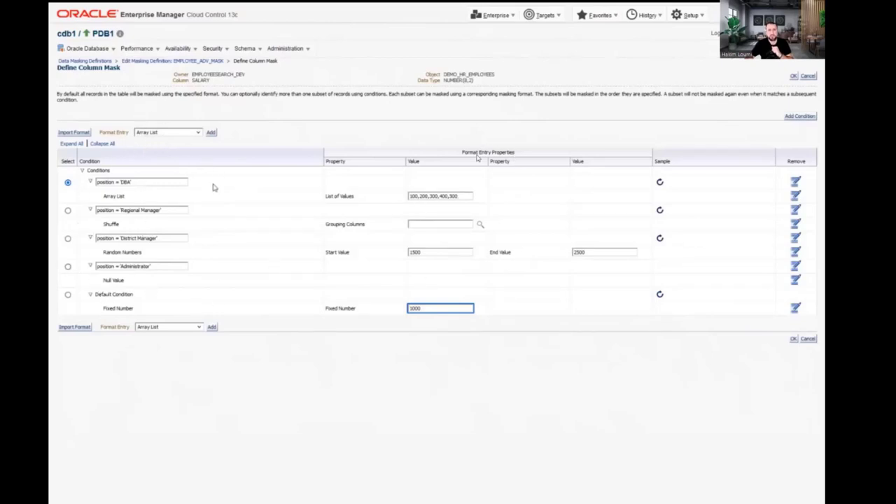
triple_click(133, 182)
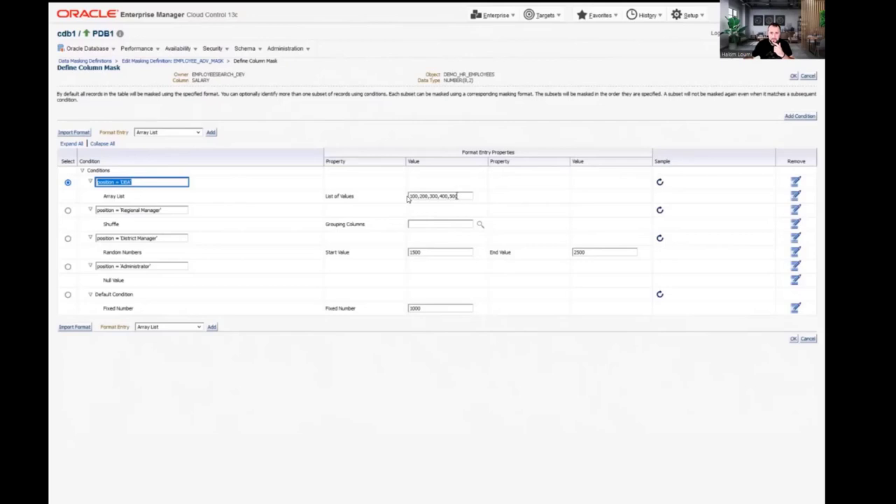
left_click(452, 197)
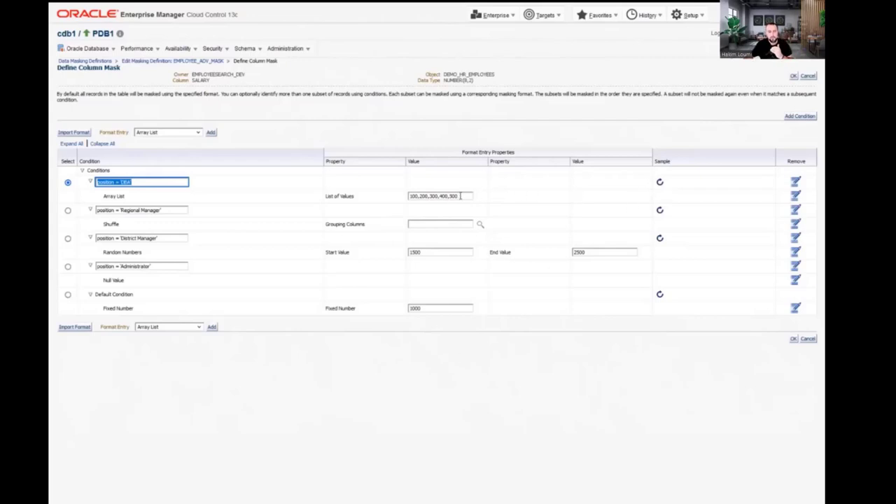
key("Tab")
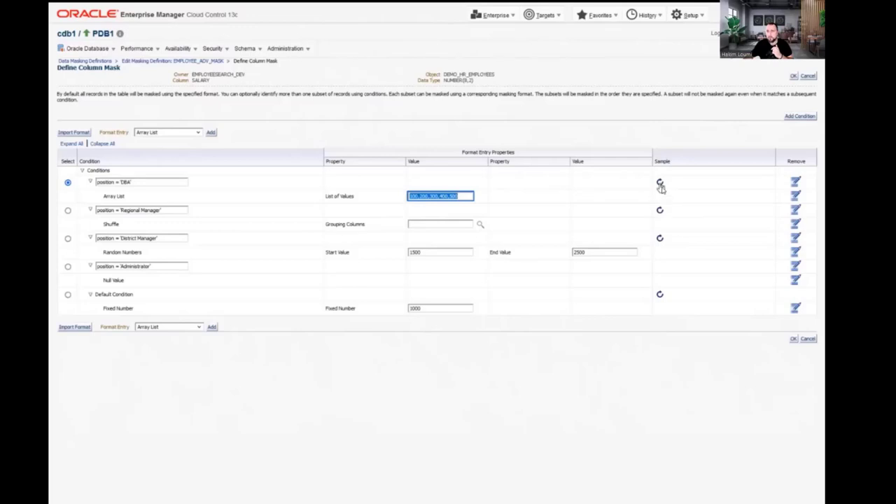
left_click(659, 182)
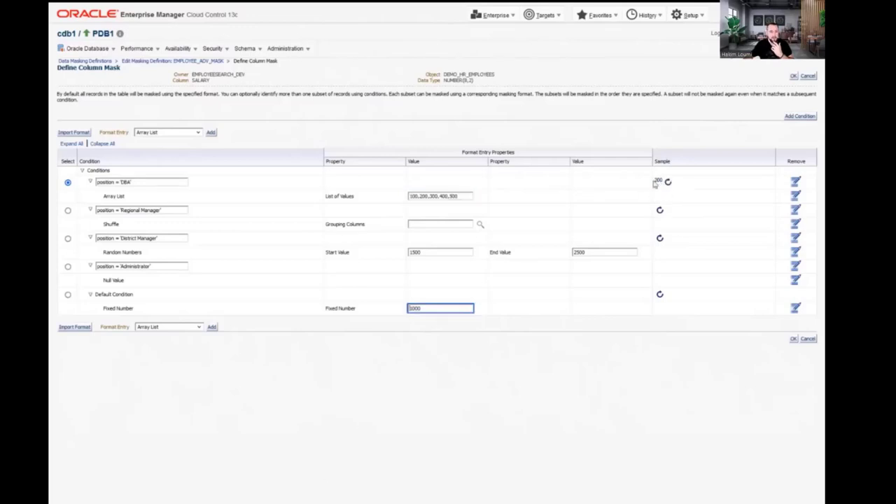
- Review the Shuffle format of the Regional Manager condition in the SALARY mask and generate a sample for it
left_click_drag(173, 210, 102, 229)
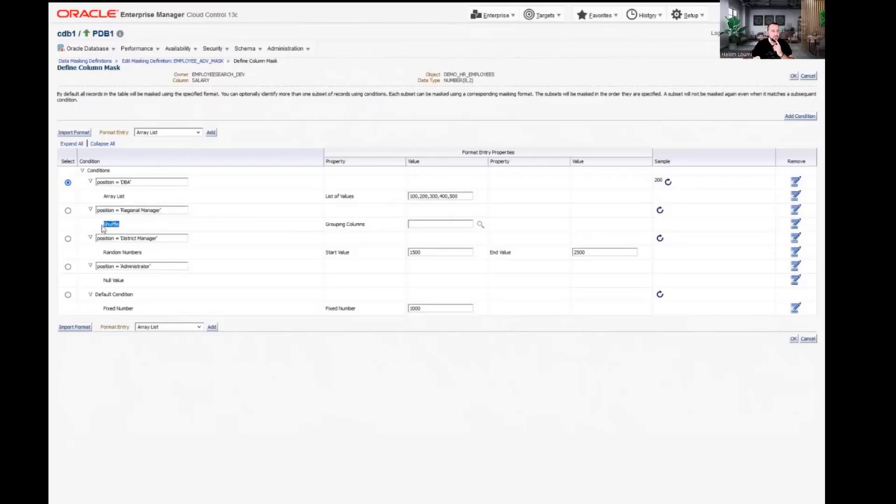
left_click(658, 212)
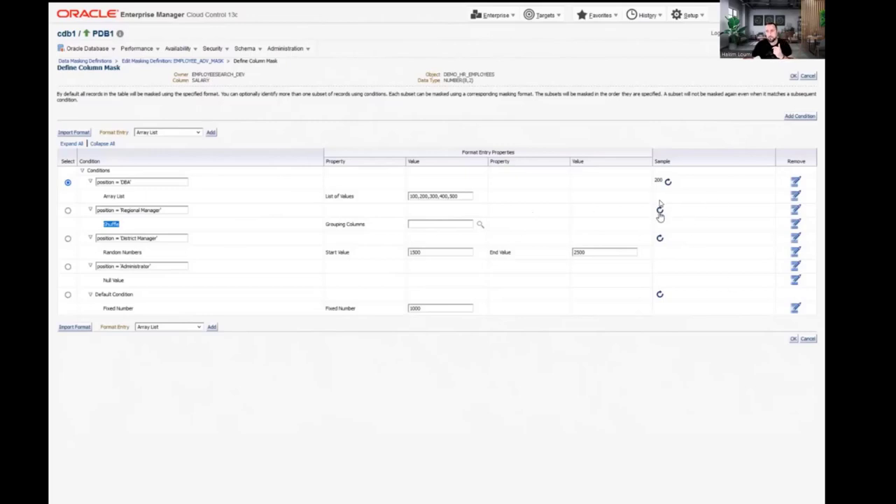
left_click(660, 212)
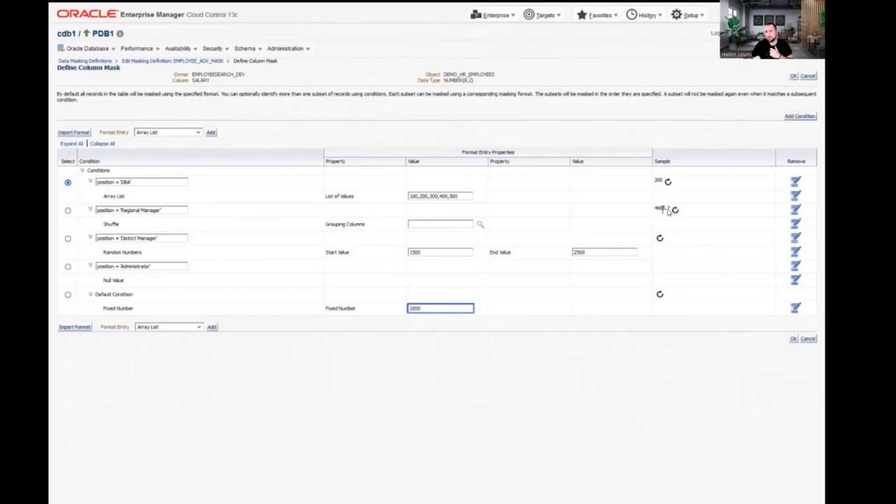
- Review the Random Numbers format and its start and end values for the District Manager condition, and generate a sample
left_click_drag(166, 238, 103, 255)
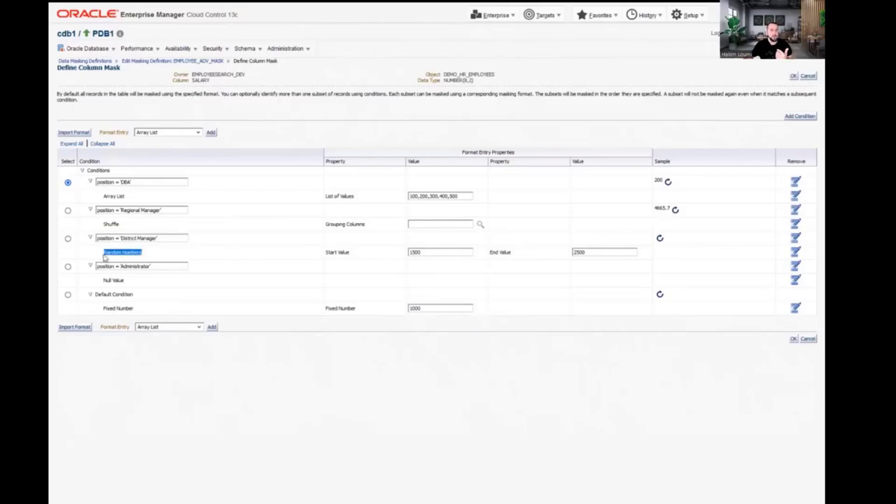
left_click(430, 252)
left_click_drag(426, 252, 408, 253)
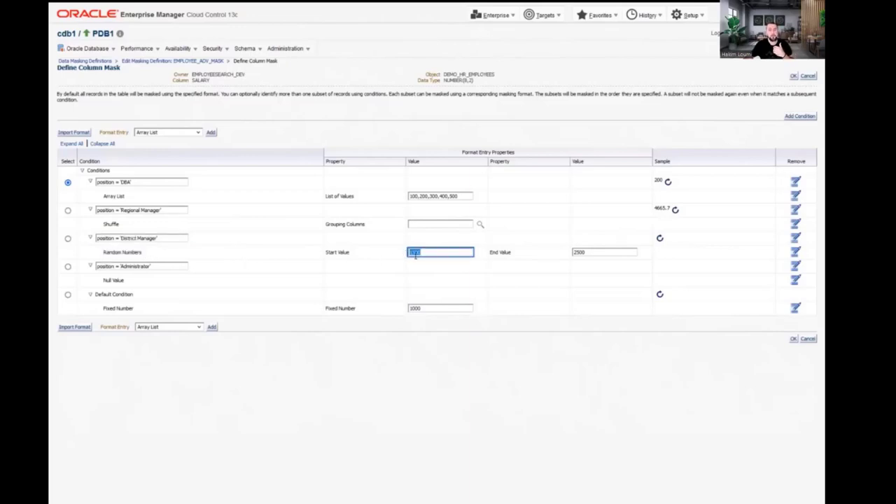
left_click(595, 253)
double_click(595, 253)
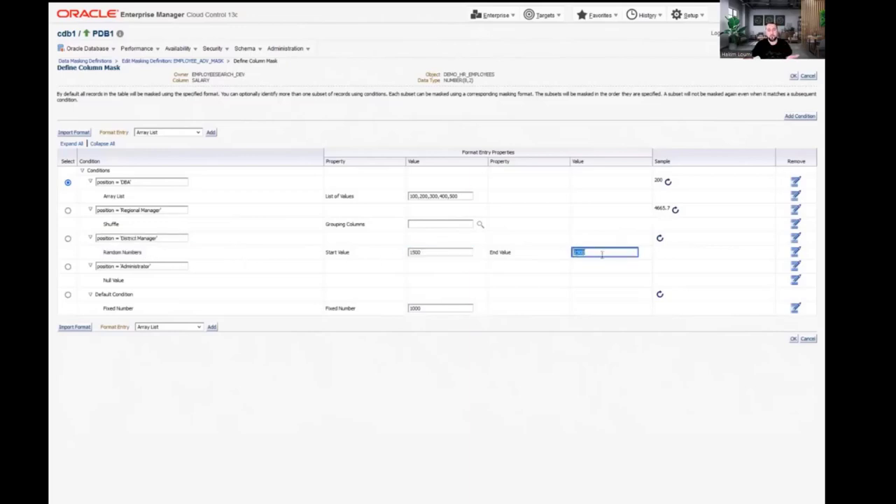
left_click(660, 239)
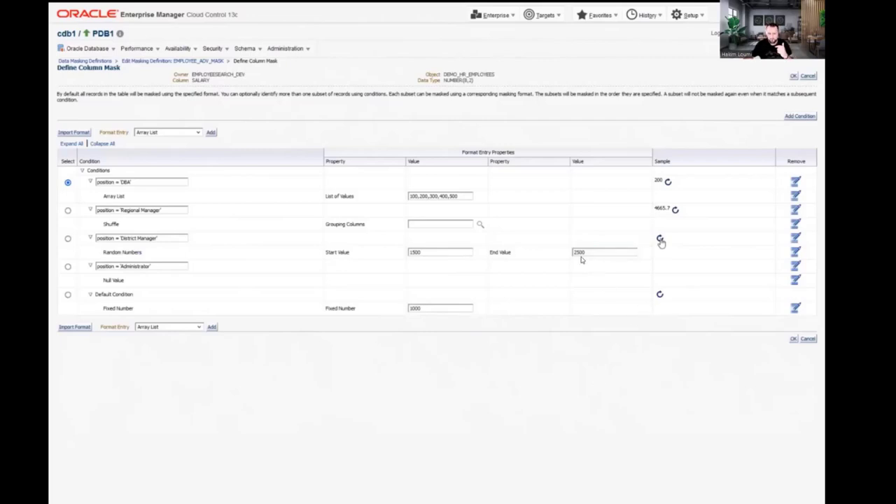
left_click(659, 240)
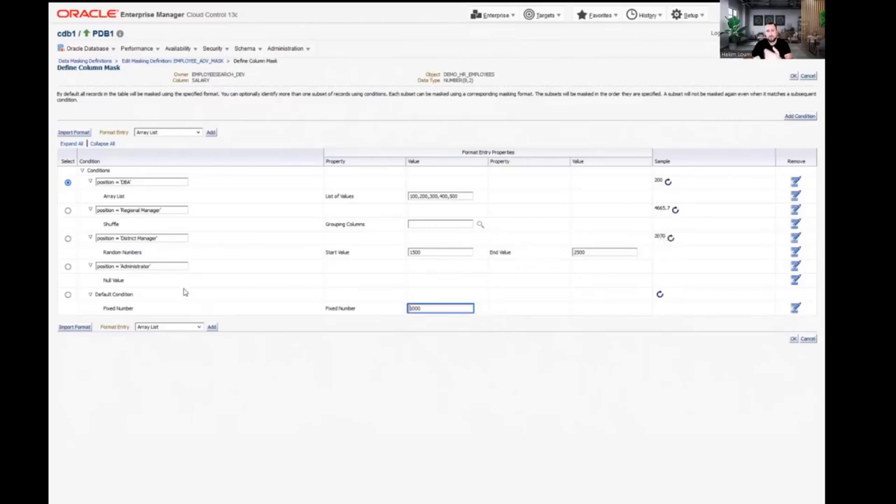
- Review the Administrator null value and the default condition's fixed number, generate a default sample, and accept the SALARY mask
left_click_drag(163, 266, 96, 267)
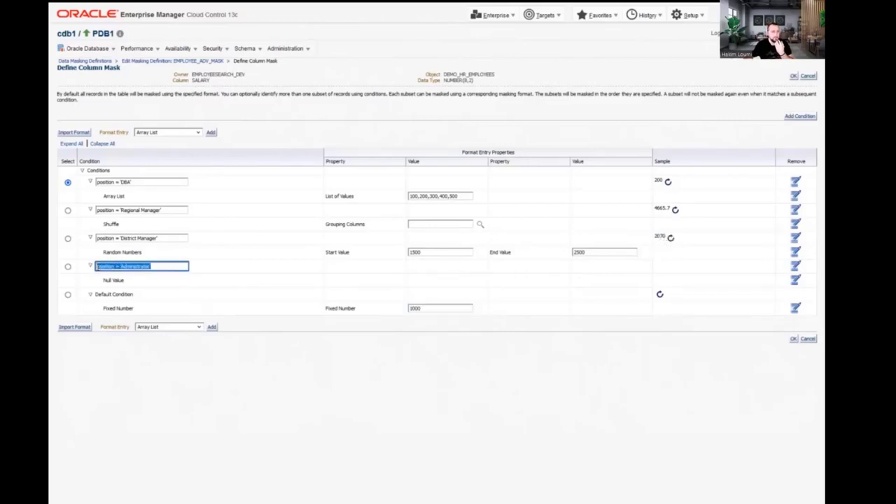
left_click(125, 283)
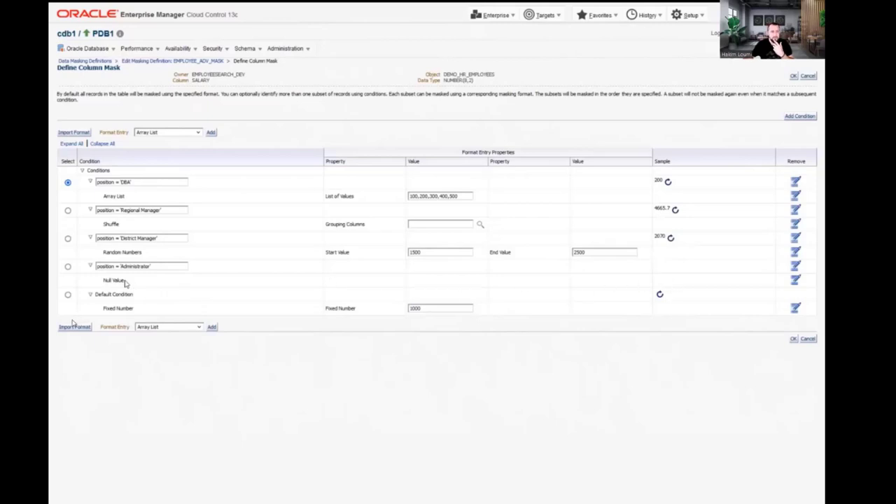
left_click_drag(125, 282, 95, 295)
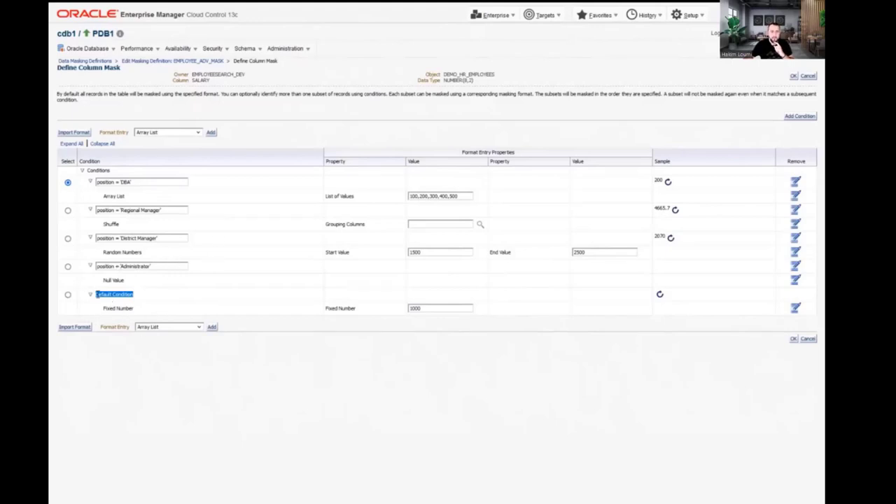
double_click(429, 312)
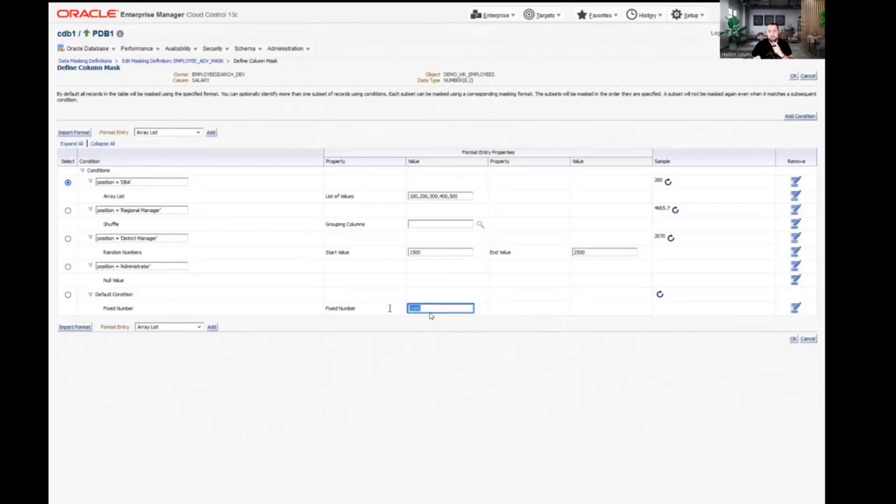
left_click(660, 296)
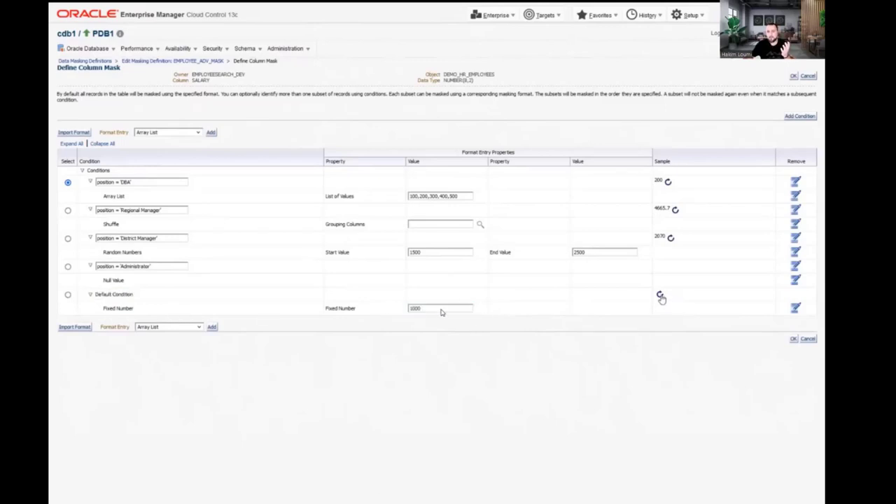
left_click(793, 338)
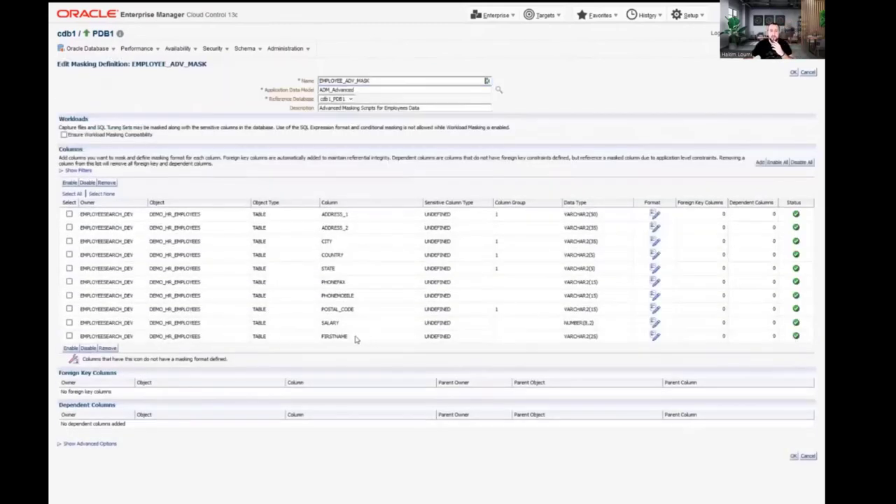
- Open the FIRSTNAME column mask, review its Substitute table and column, generate a sample, and accept the mask
left_click_drag(357, 340, 305, 341)
left_click(655, 335)
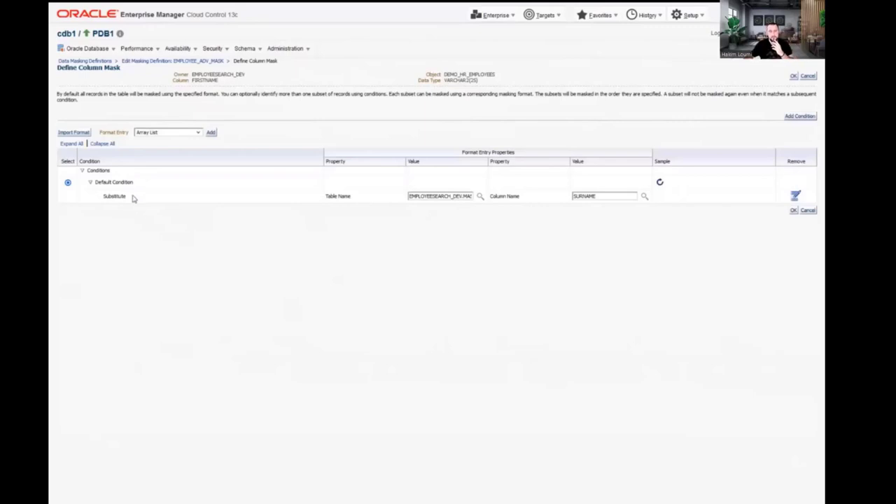
left_click_drag(130, 198, 59, 213)
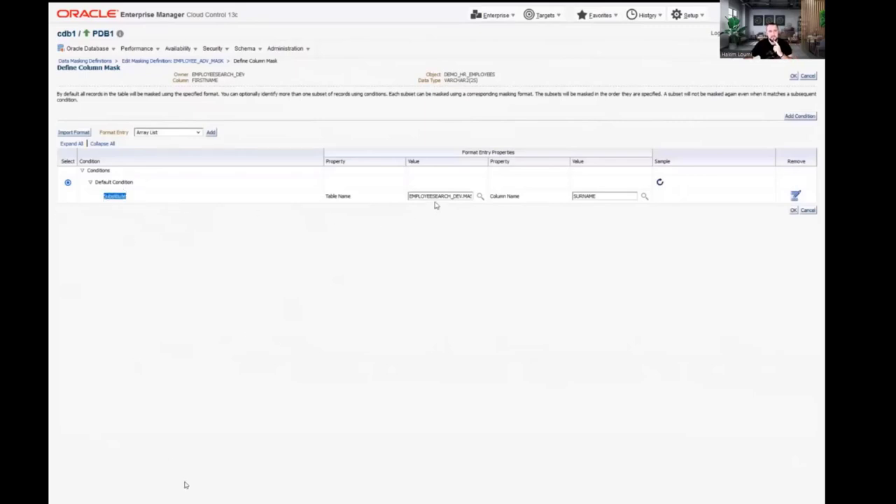
left_click_drag(410, 196, 482, 199)
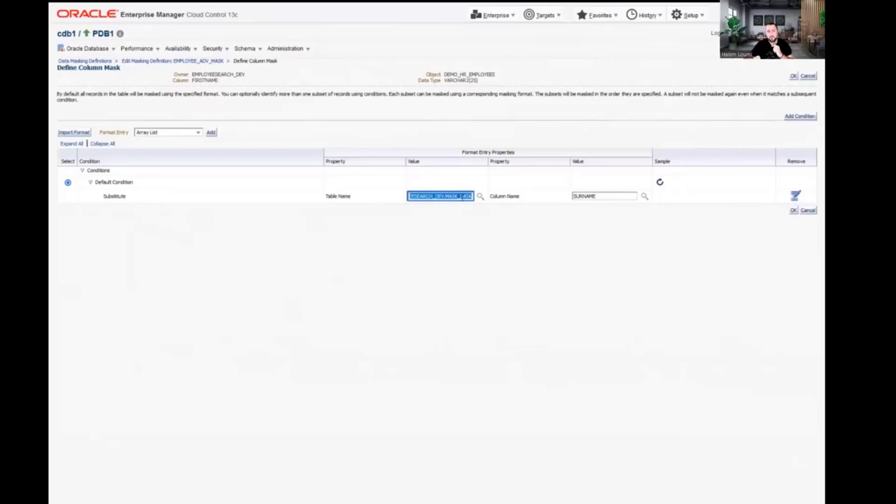
type("SESEARCH_DEV_")
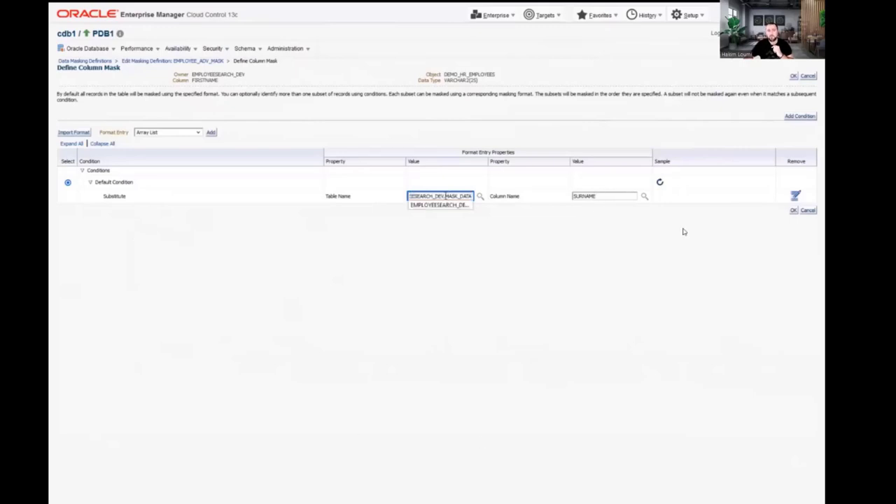
key("Down")
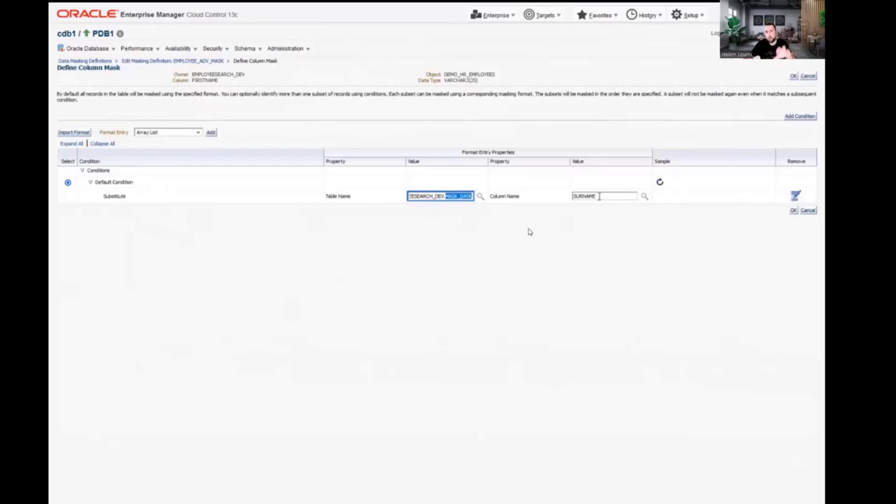
key("Tab")
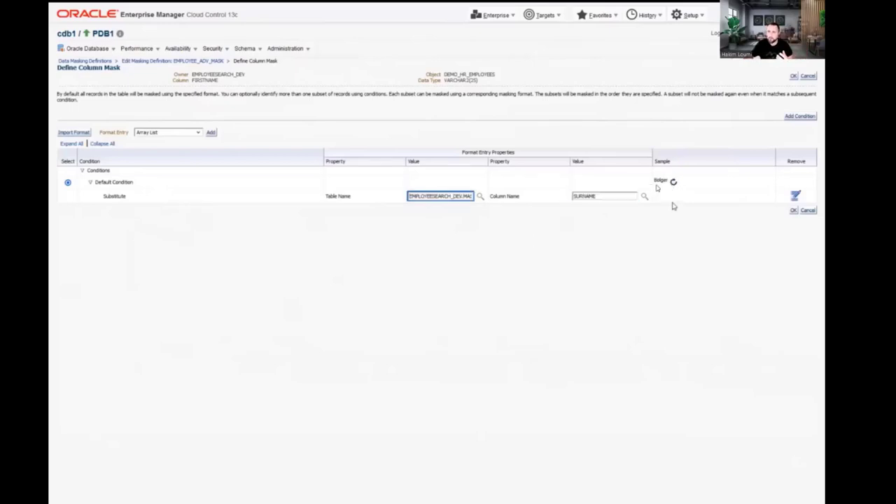
left_click(793, 210)
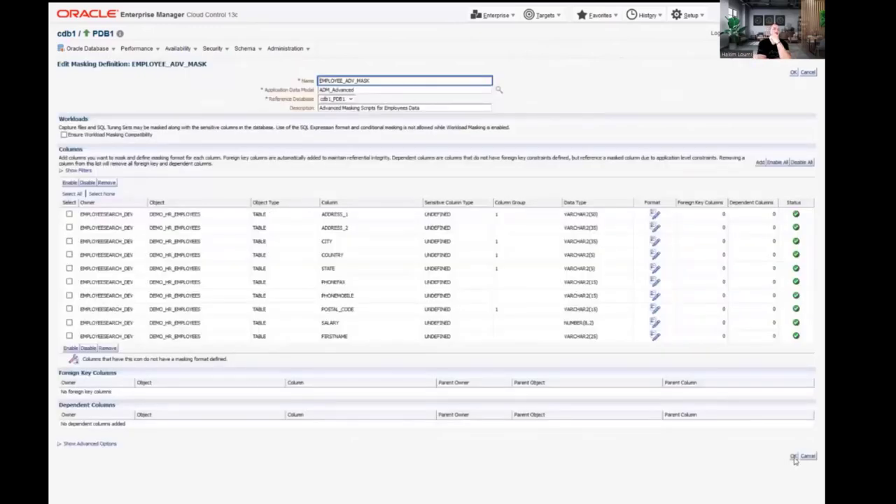
- Save the masking definition and submit its script generation job with Mask In-Database and the named credential DMS_ADMIN, starting immediately
left_click(794, 458)
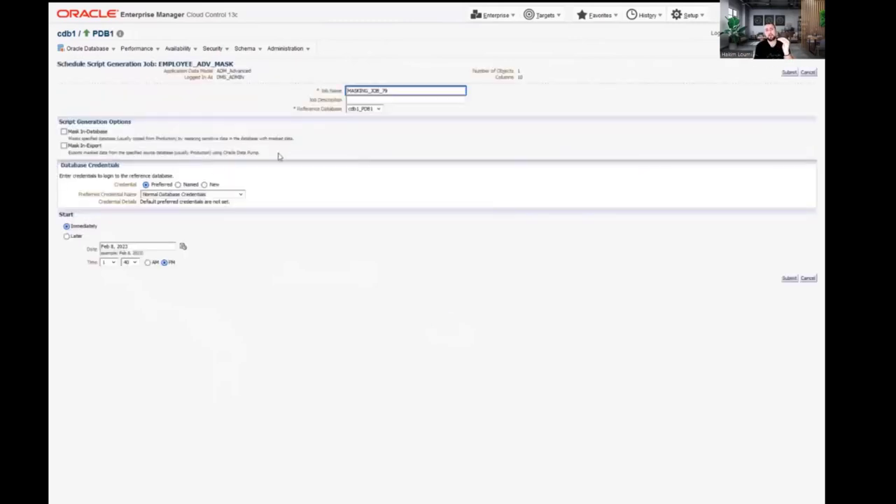
left_click(64, 131)
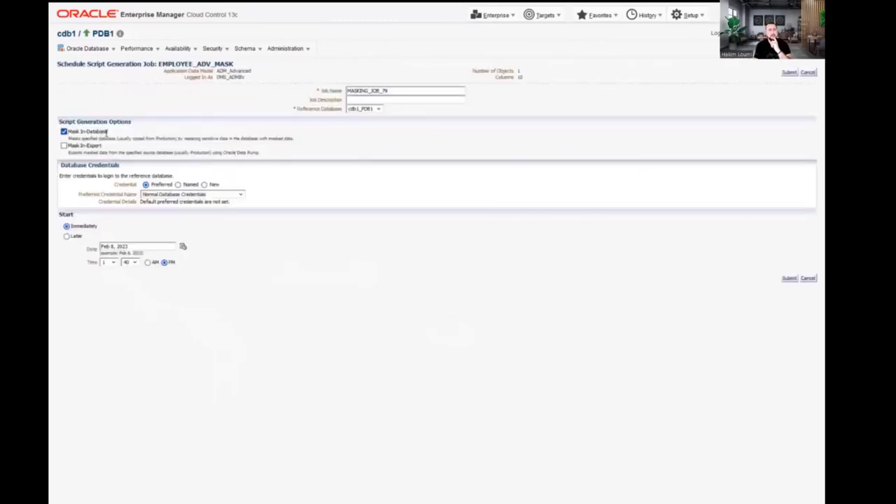
left_click_drag(112, 136, 74, 131)
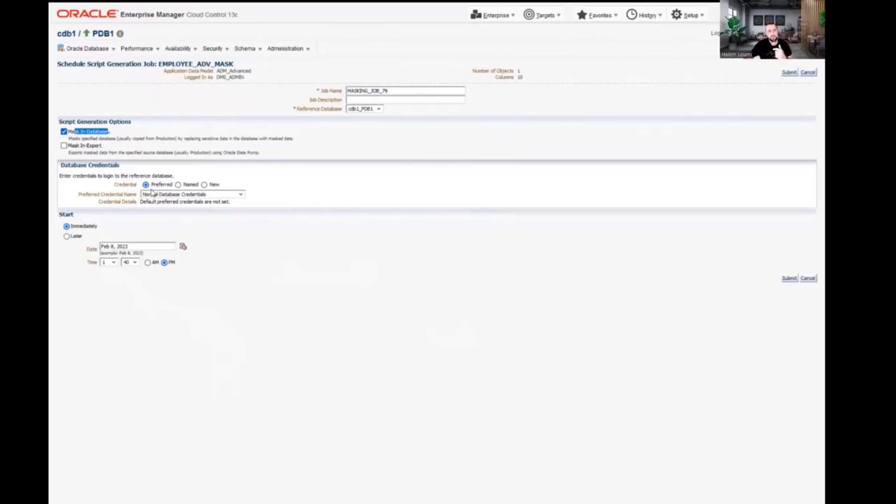
left_click(178, 184)
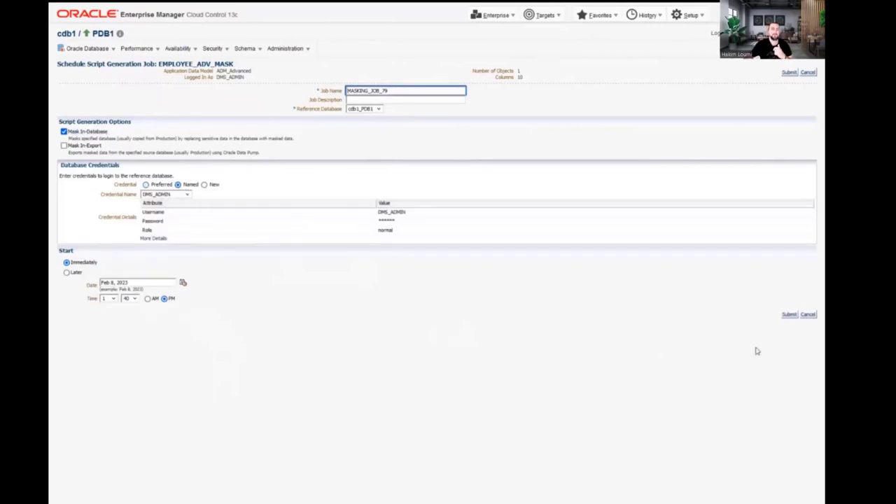
left_click(789, 314)
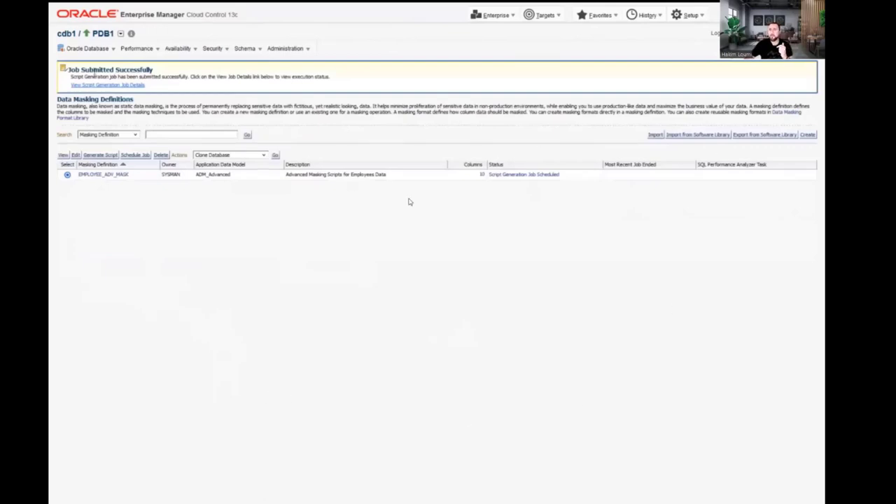
- Open the script generation job details in a new browser tab, and refresh the masking definitions list to check the script status
right_click(116, 87)
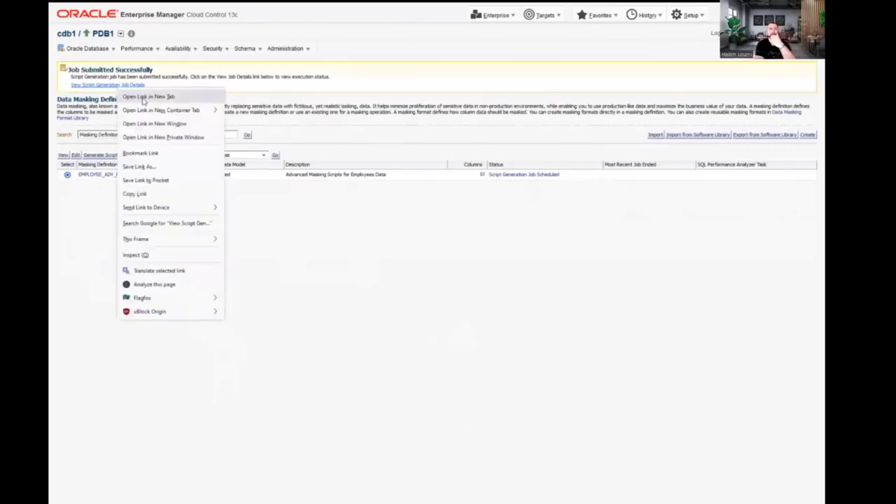
left_click(144, 96)
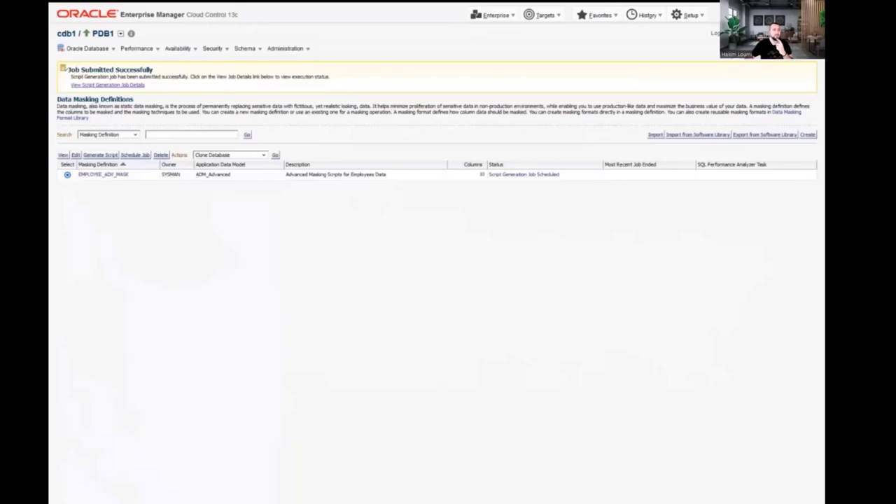
key("F5")
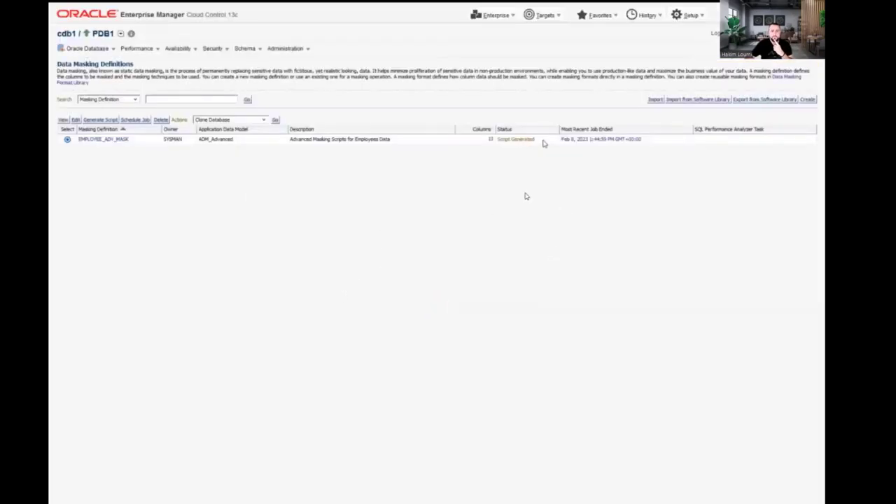
left_click_drag(536, 140, 497, 141)
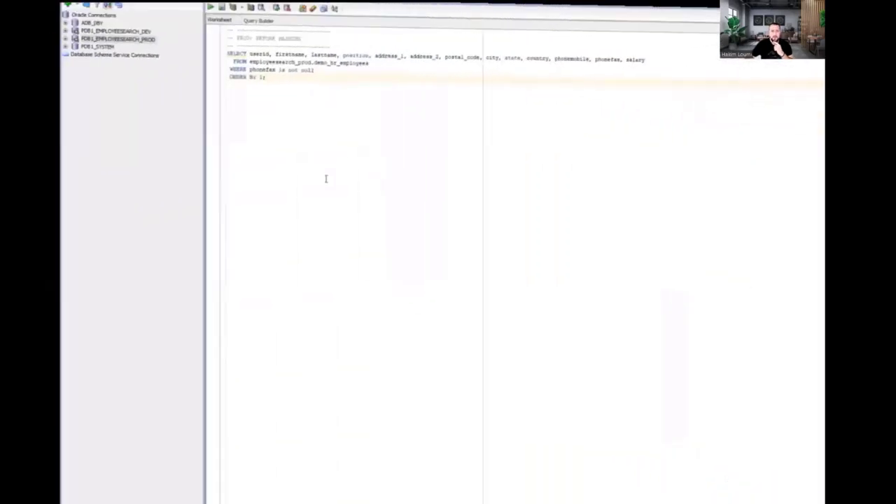
- In SQL Developer, run the PROD before-masking query on employeesearch_prod.demo_hr_employees and examine the original employee rows
left_click_drag(218, 41, 285, 41)
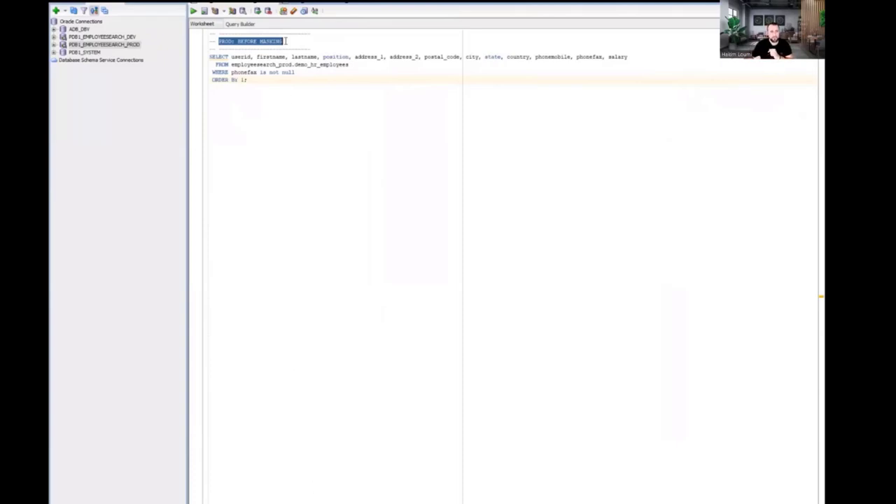
left_click_drag(231, 65, 209, 57)
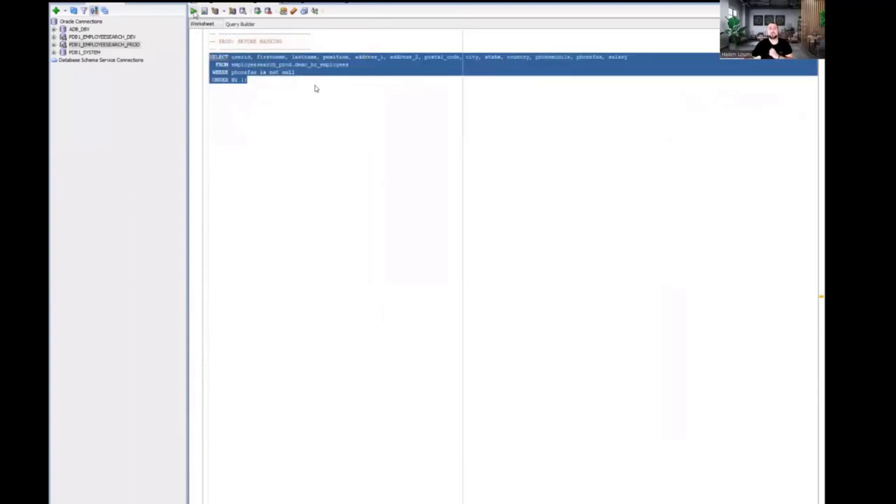
key("ctrl+Return")
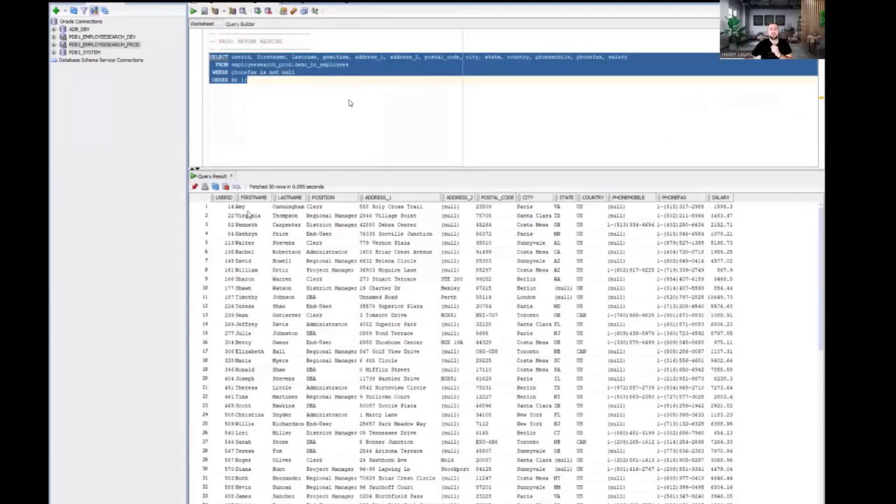
left_click_drag(246, 208, 707, 227)
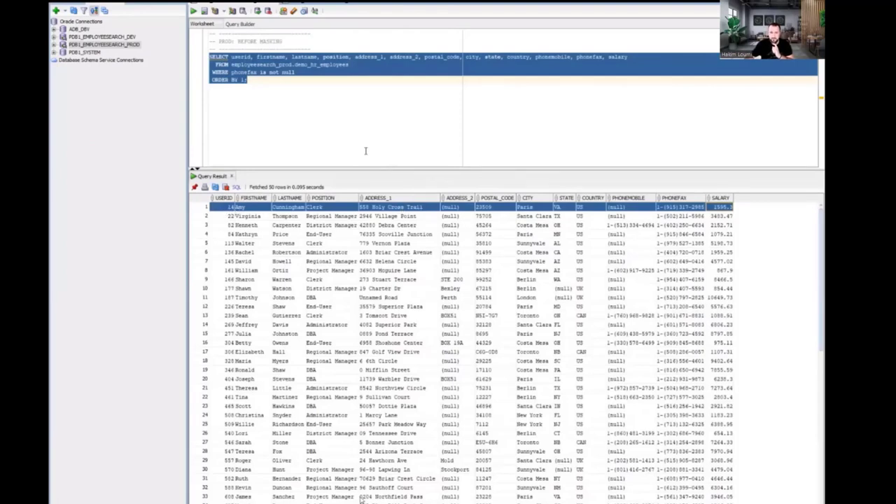
left_click(256, 82)
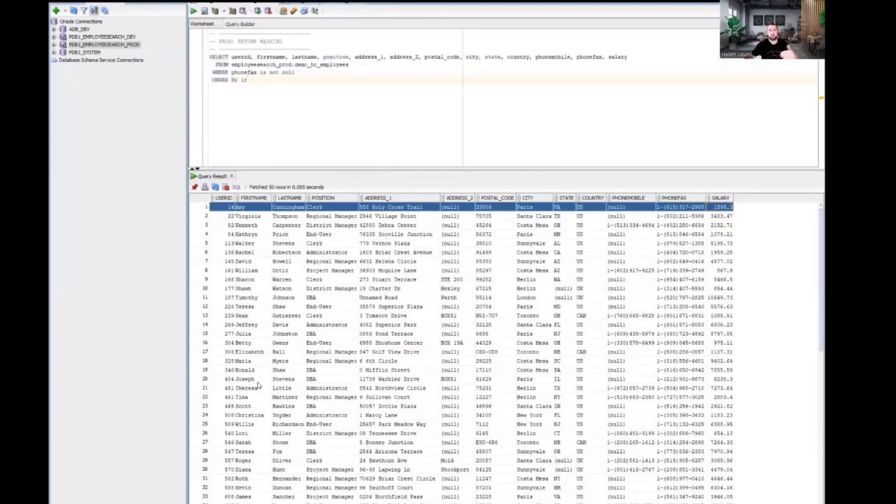
- Run the DEV after-masking query on employeesearch_dev.demo_hr_employees from its own worksheet
left_click(238, 3)
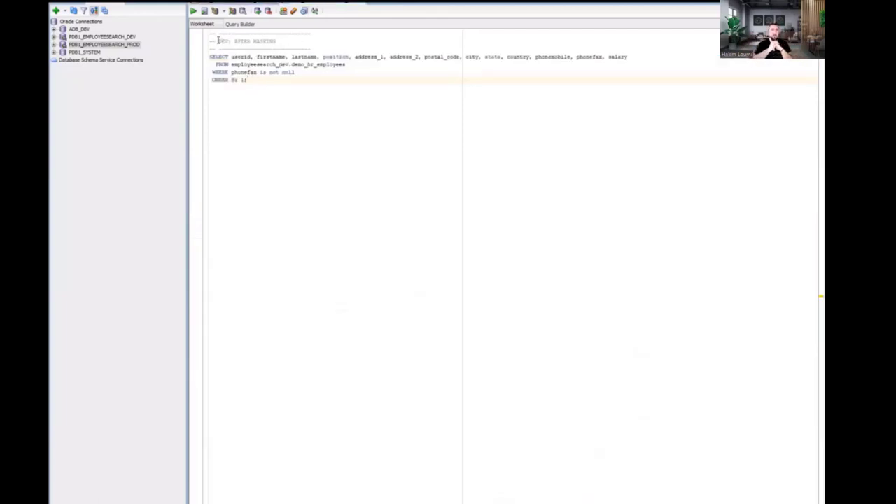
left_click_drag(217, 41, 277, 41)
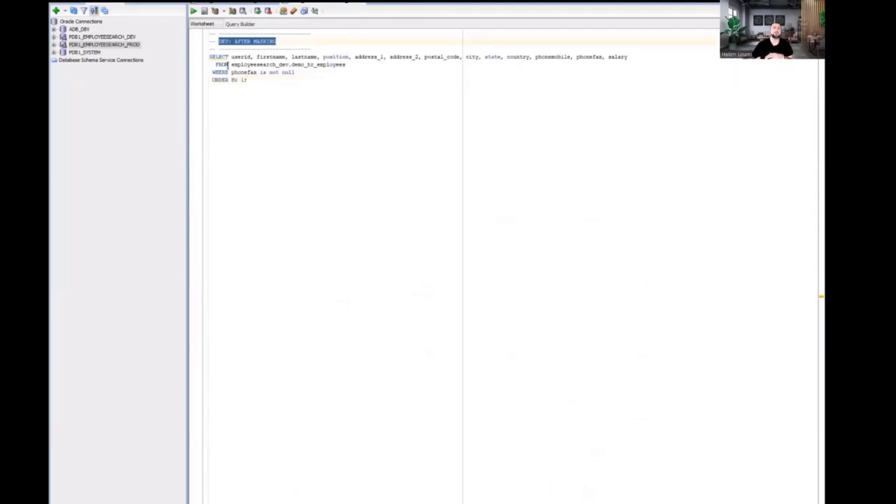
left_click(230, 65)
key("shift+Right")
key("shift+Right")
key("shift+Right")
key("shift+Right")
key("shift+Right")
key("shift+Right")
key("shift+Right")
key("shift+Right")
key("shift+Right")
key("shift+Right")
key("shift+Right")
key("shift+Right")
key("shift+Right")
key("shift+Right")
key("shift+Right")
key("shift+Right")
key("shift+Right")
key("shift+Right")
key("shift+Right")
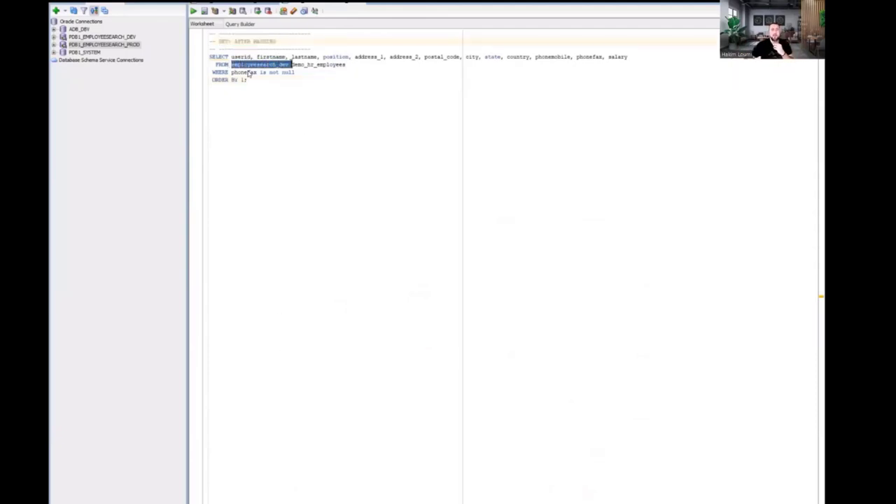
left_click_drag(246, 80, 210, 56)
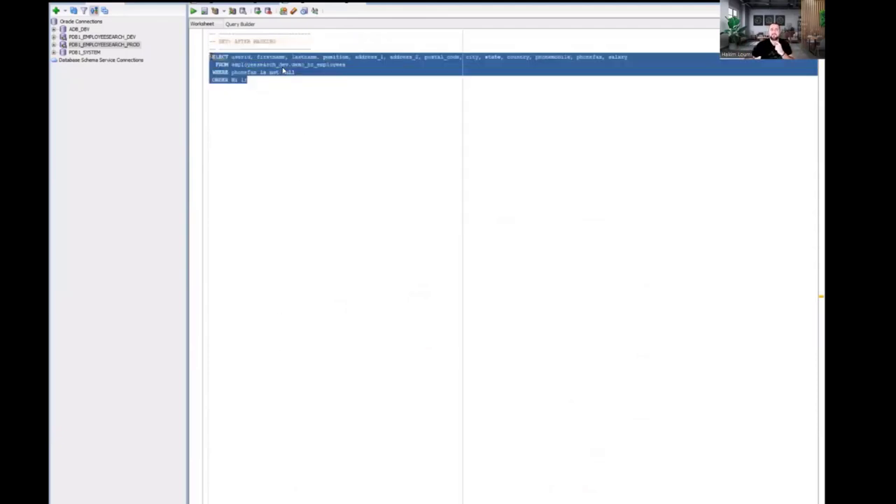
key("ctrl+Return")
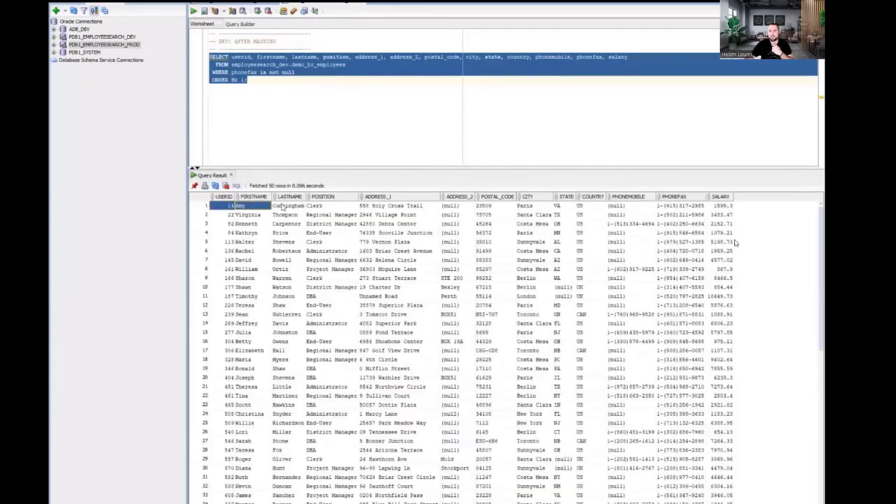
- Examine the first employee row of the DEV query result across all columns through SALARY
key("shift+Right")
key("shift+Right")
key("shift+Right")
key("shift+Right")
key("shift+Right")
key("shift+Right")
key("shift+Right")
key("shift+Right")
key("shift+Right")
key("shift+Right")
key("shift+Right")
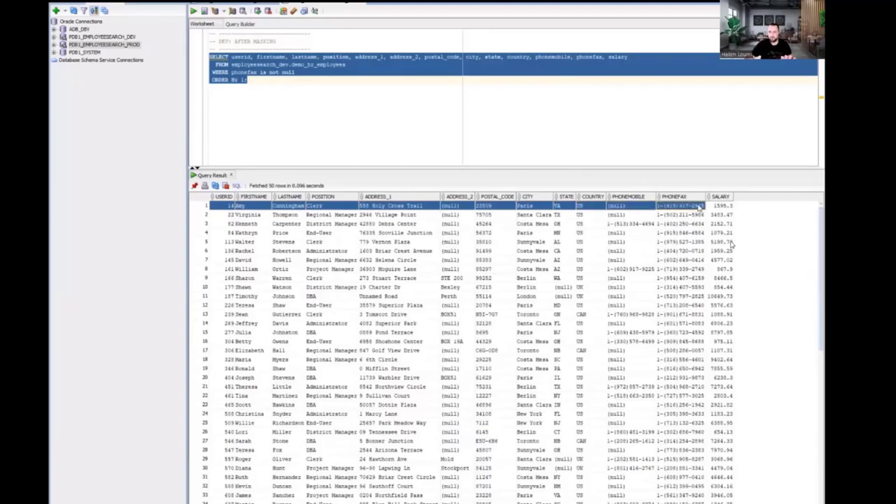
key("shift+Right")
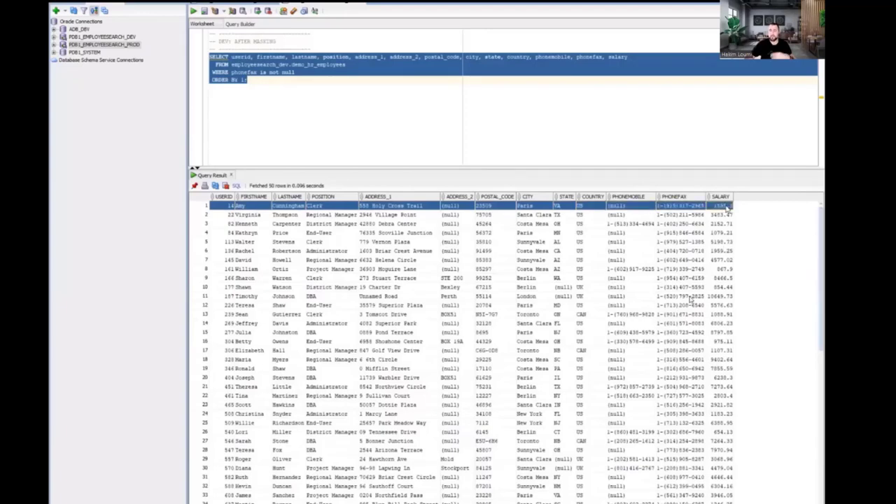
- Compare the PROD before-masking result with the DEV after-masking result for the same employees
left_click(251, 4)
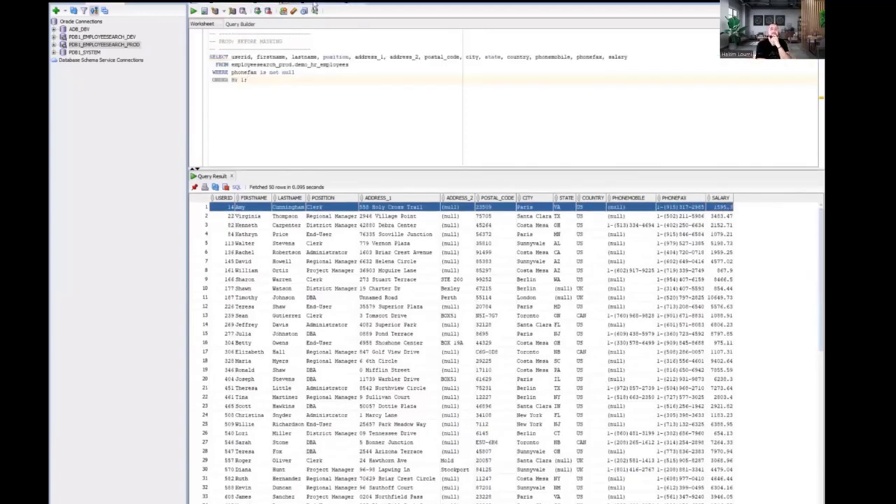
left_click_drag(212, 41, 283, 41)
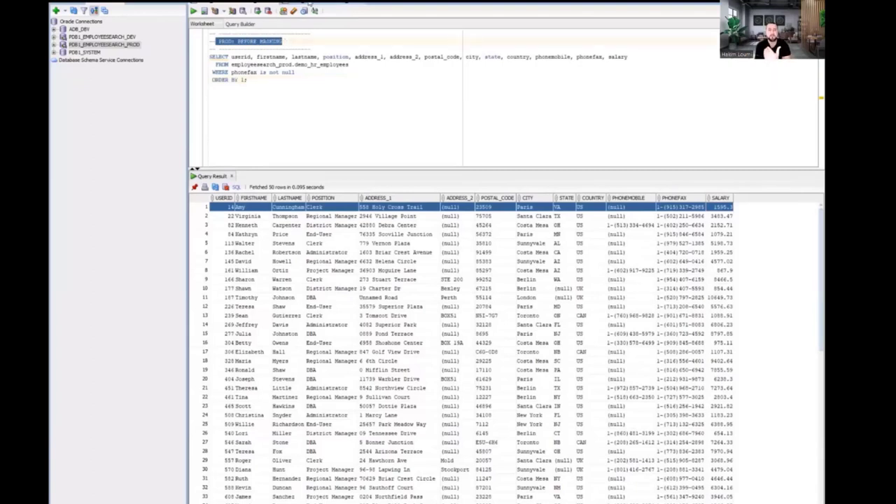
left_click(308, 3)
left_click_drag(218, 40, 283, 42)
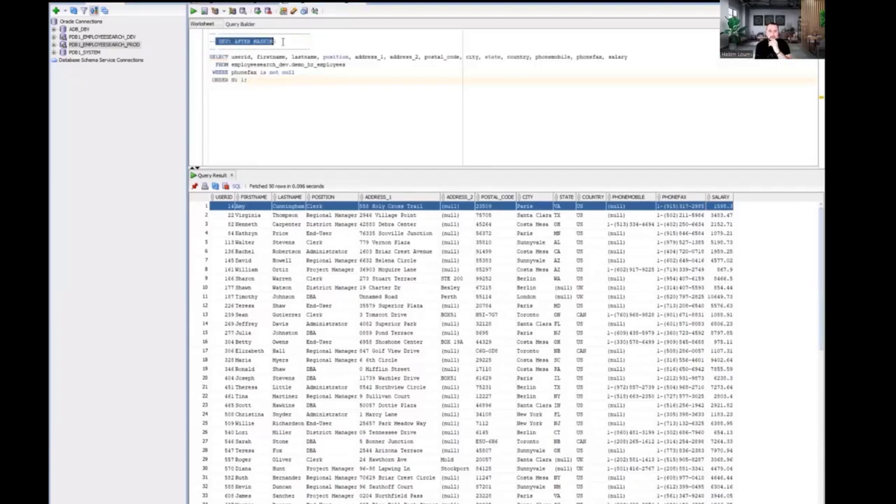
left_click(273, 79)
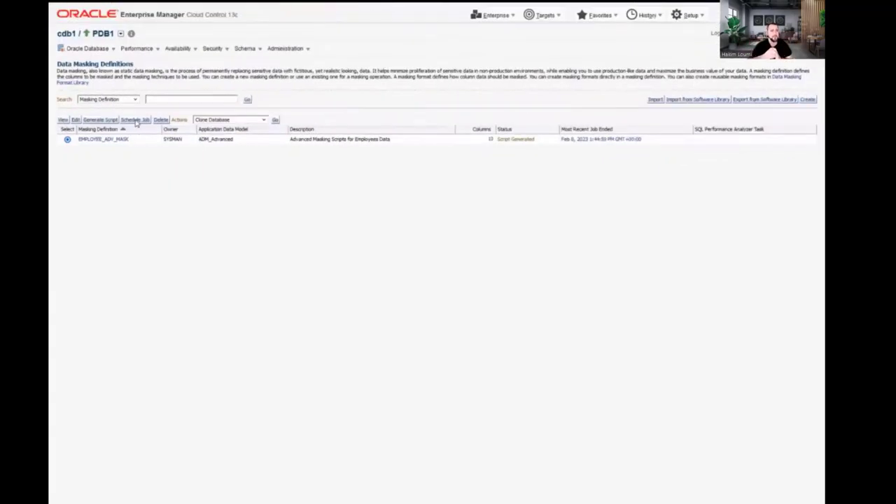
- In Enterprise Manager, start scheduling the EMPLOYEE_ADV_MASK job with Mask In-Database and mark the selected target as not a production database
left_click(135, 120)
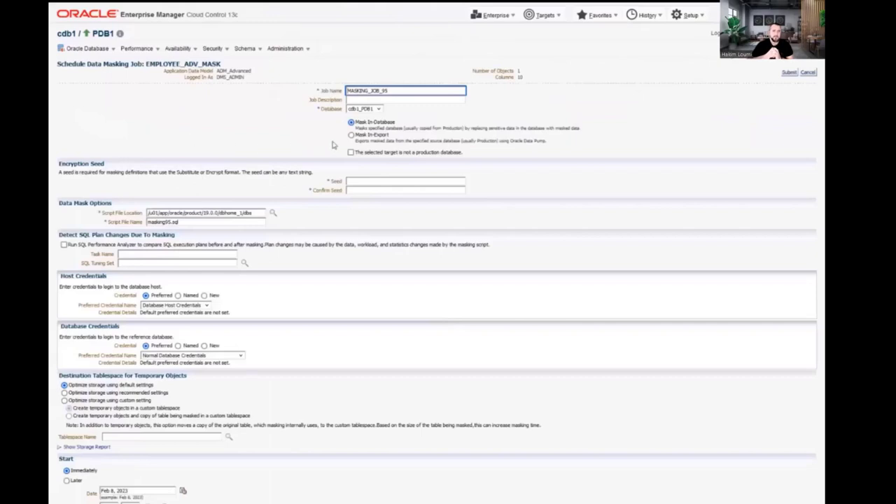
left_click_drag(394, 122, 361, 122)
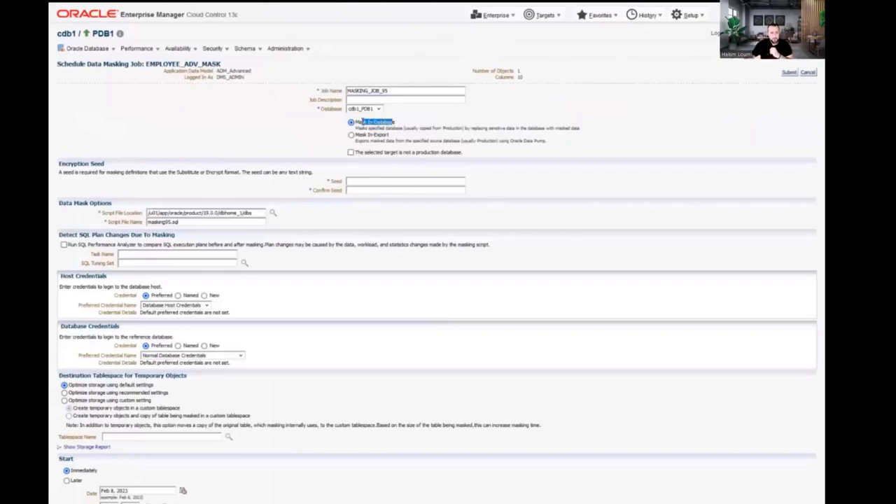
left_click_drag(393, 151, 412, 152)
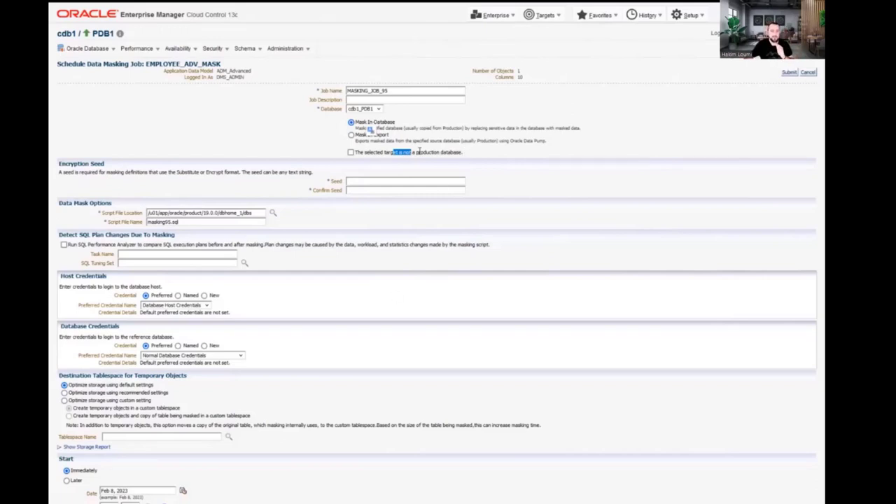
left_click_drag(418, 151, 455, 149)
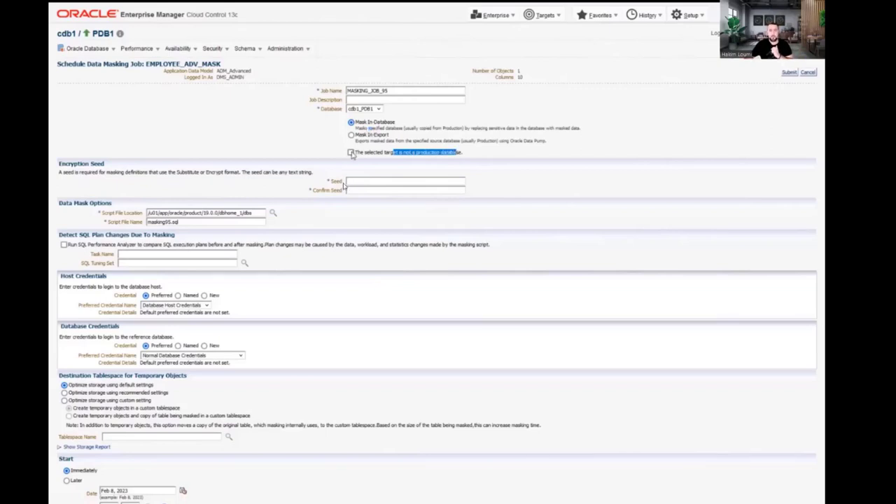
left_click(351, 152)
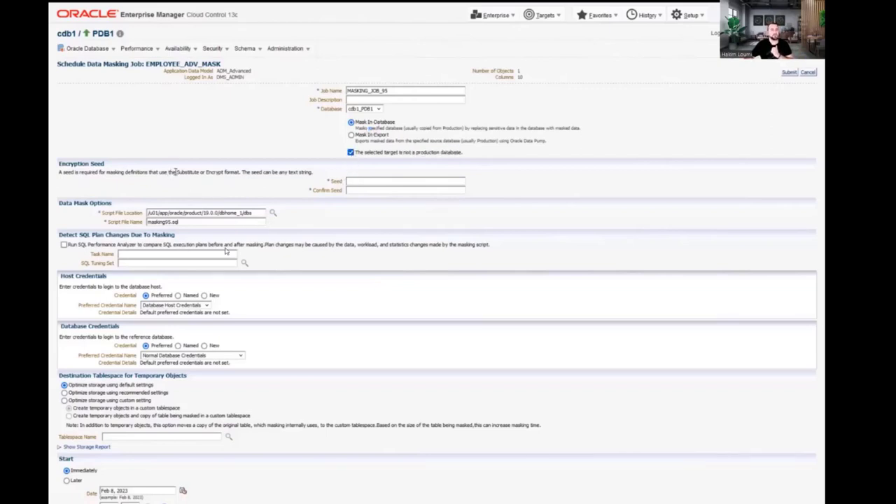
- Review the encryption seed requirement for Substitute or Encrypt formats, then enter the encryption seed and its confirmation
left_click_drag(176, 172, 231, 172)
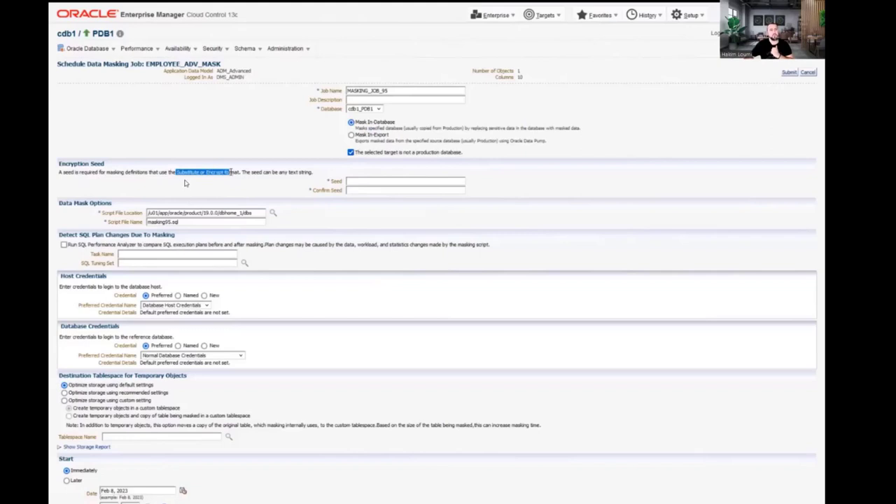
left_click(364, 182)
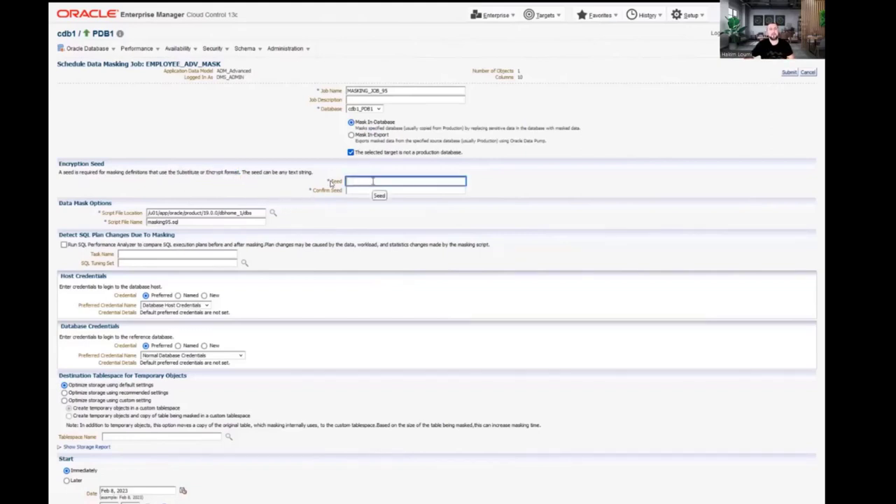
type("*******")
key("Tab")
type("**")
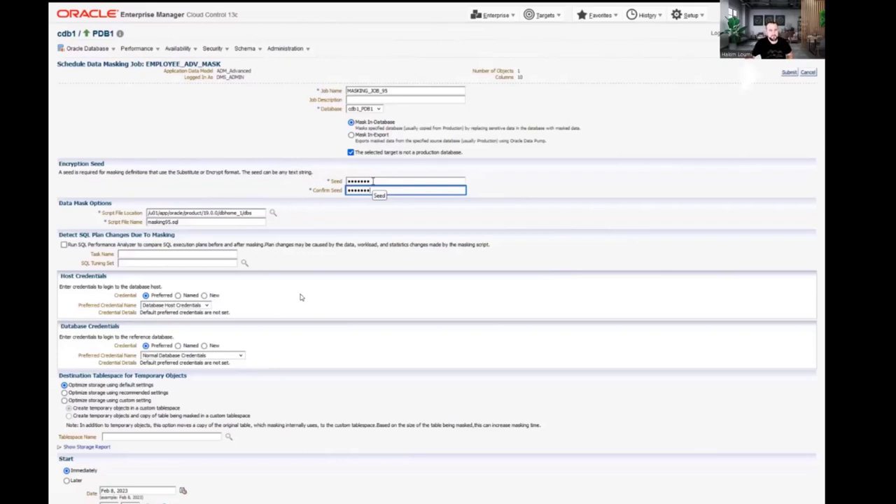
type("••")
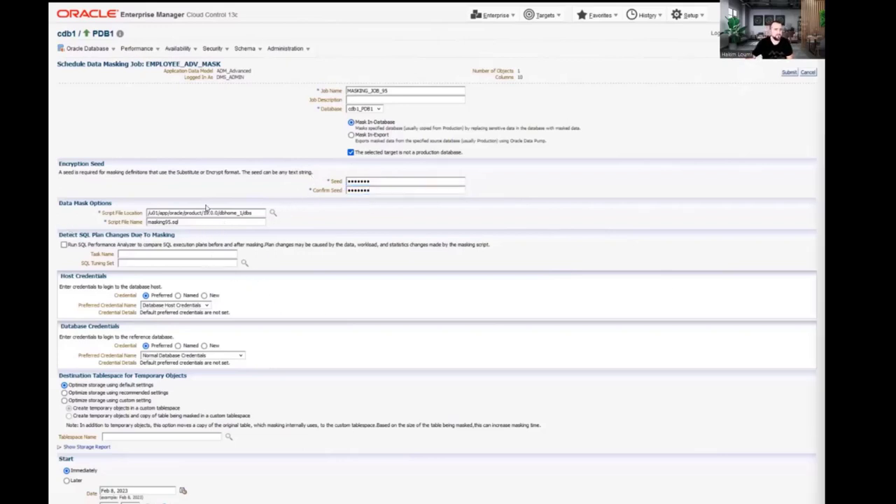
- Set the masking script file location to /home/oracle/DBSecLab/livelabs/dms/scripts
left_click(154, 215)
key("ctrl+a")
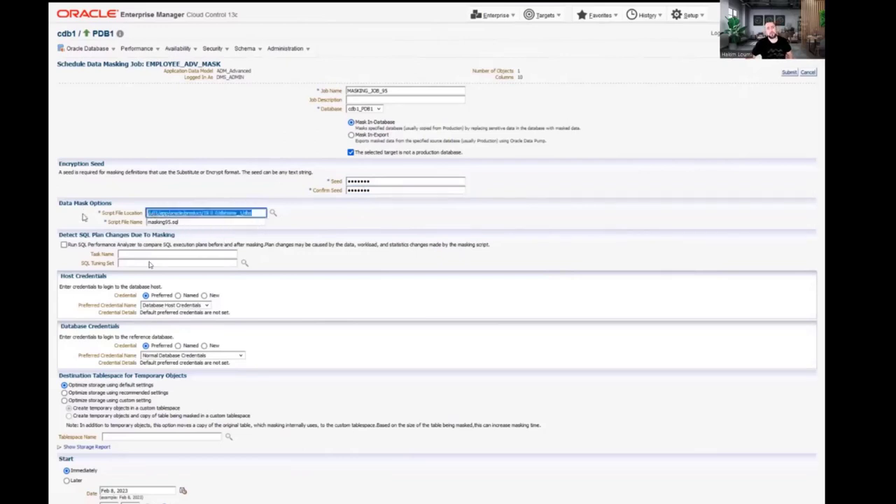
type("/home/oracle/DBSecLab/livelabs/dms/scripts")
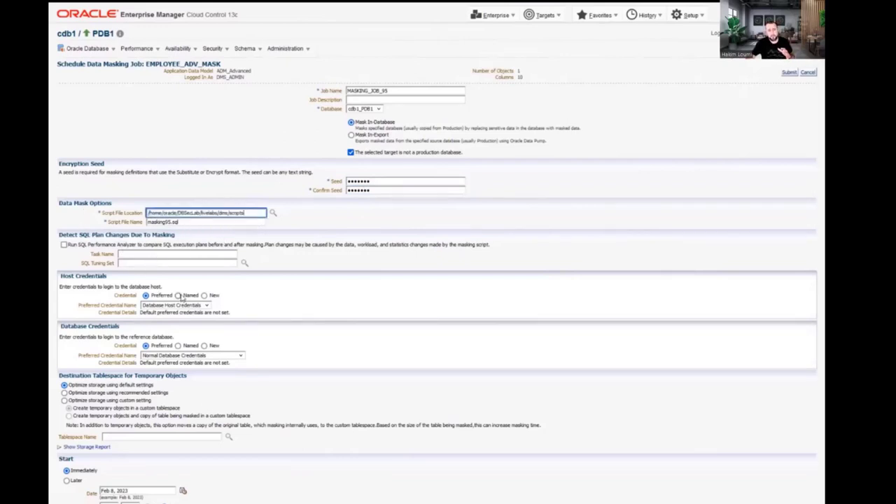
- Set the host credentials to the named credential OS_ORACLE_SSH and test them
left_click(179, 295)
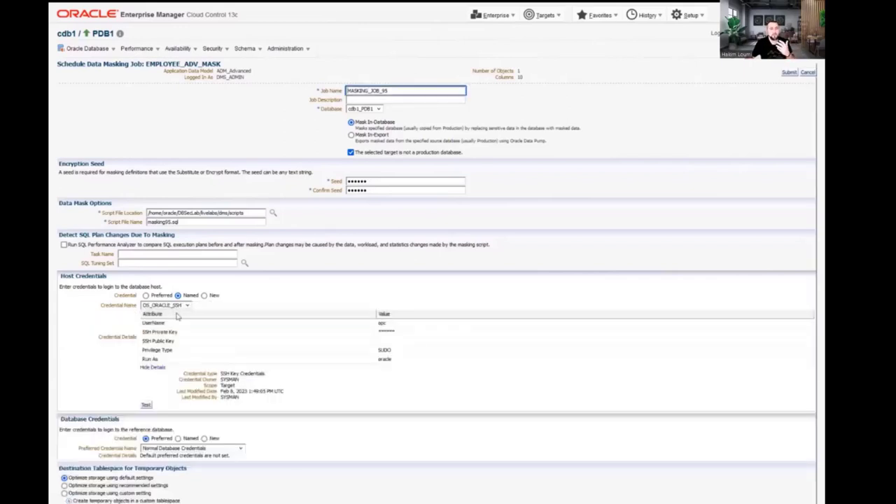
left_click(146, 406)
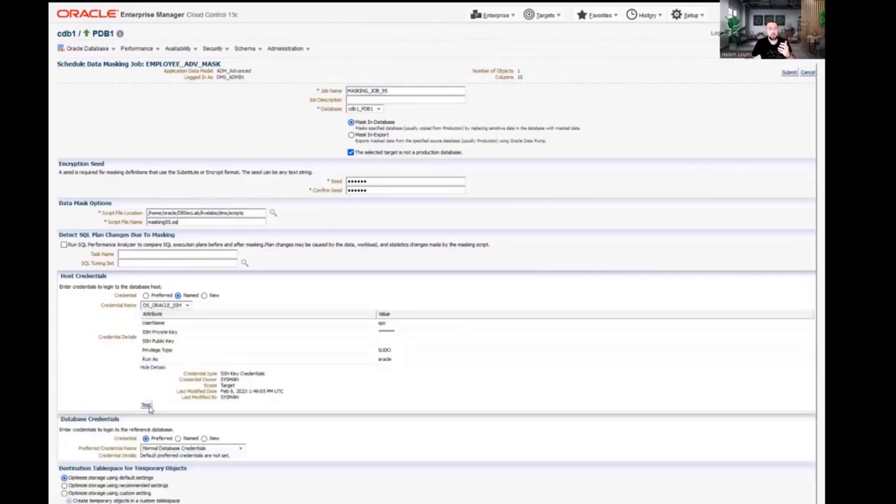
left_click_drag(157, 404, 188, 406)
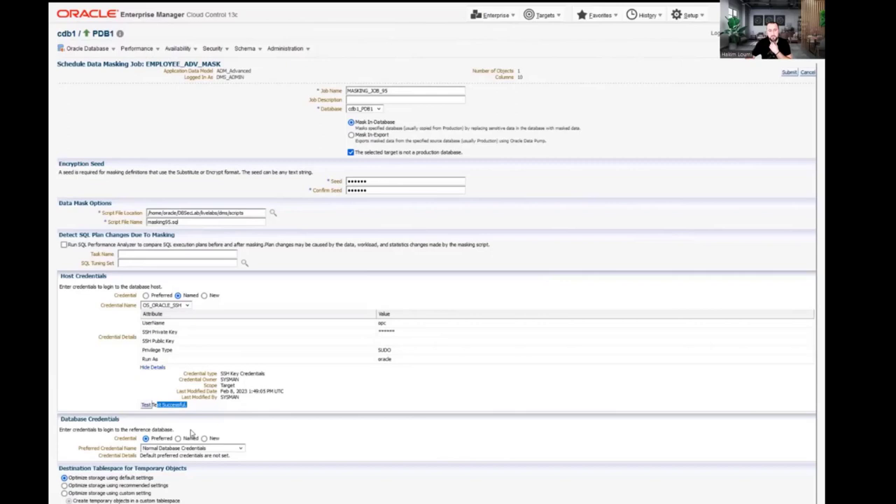
- Set the database credentials to the named credential DMS_ADMIN and submit the data masking job
left_click(179, 438)
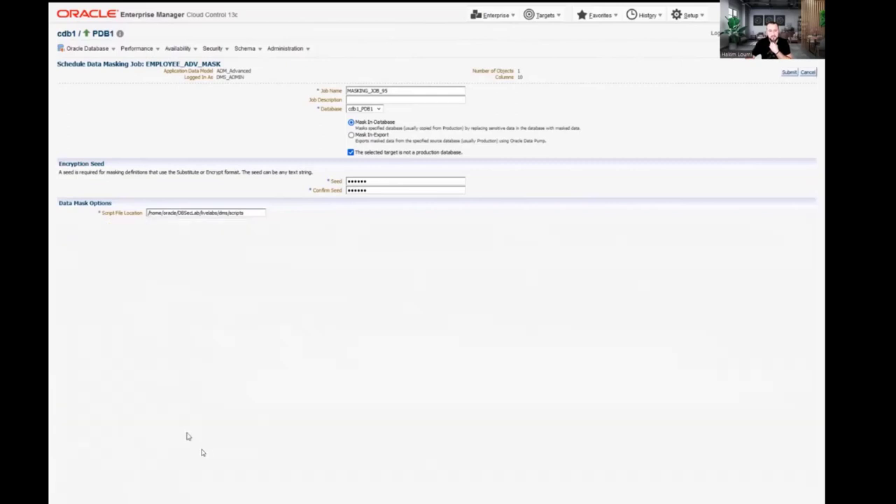
left_click(186, 448)
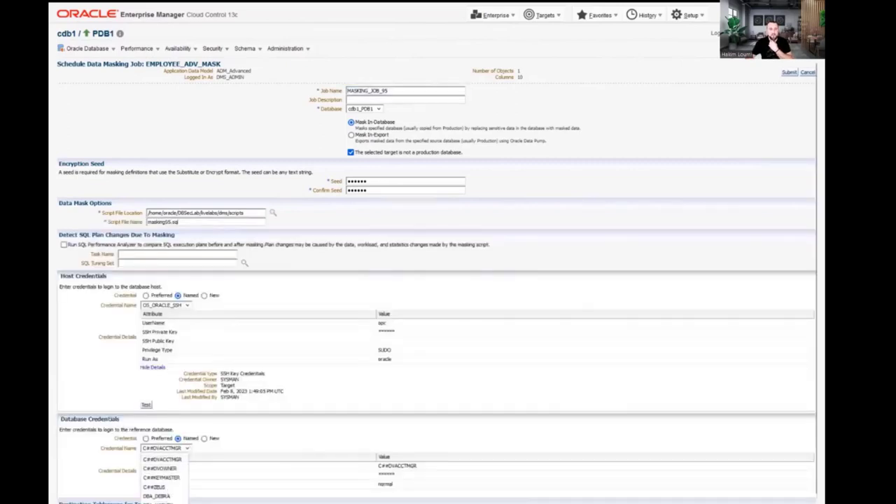
key("Down")
key("Down")
key("Down")
key("Down")
key("Down")
key("Return")
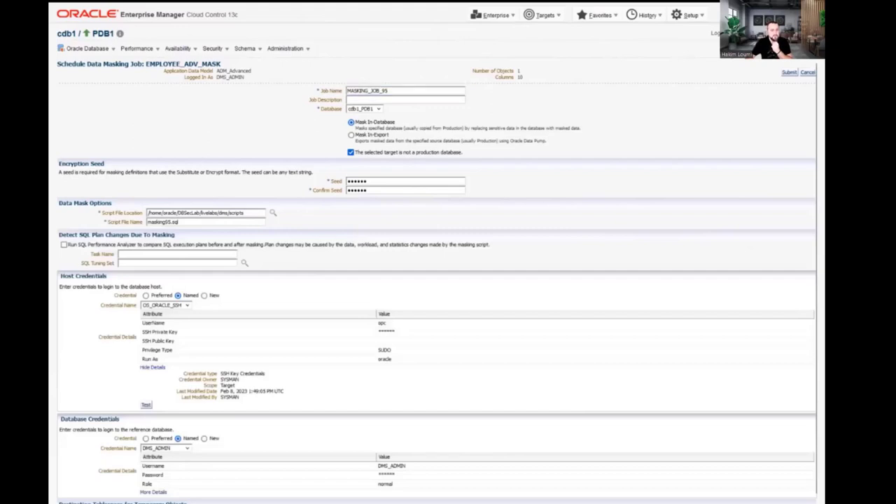
scroll(436, 280, "down", 3)
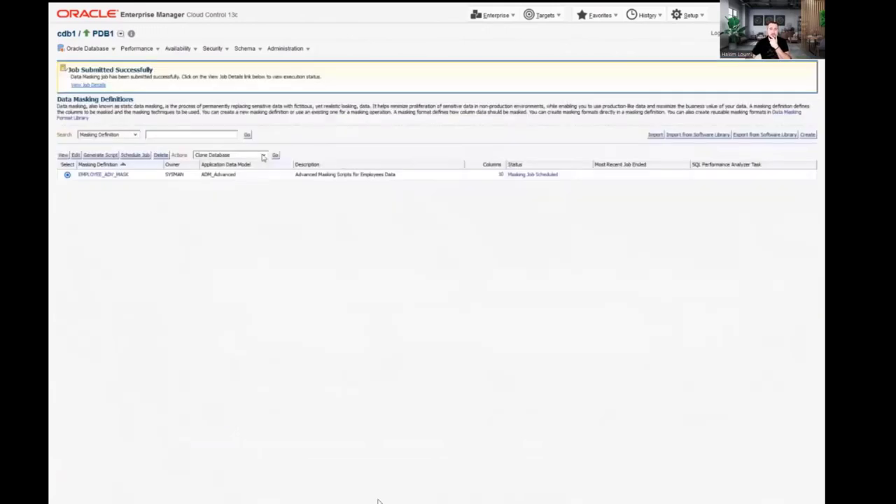
- Open the masking job details in a new browser tab and check the job status of EMPLOYEE_ADV_MASK in the masking definitions list
right_click(82, 89)
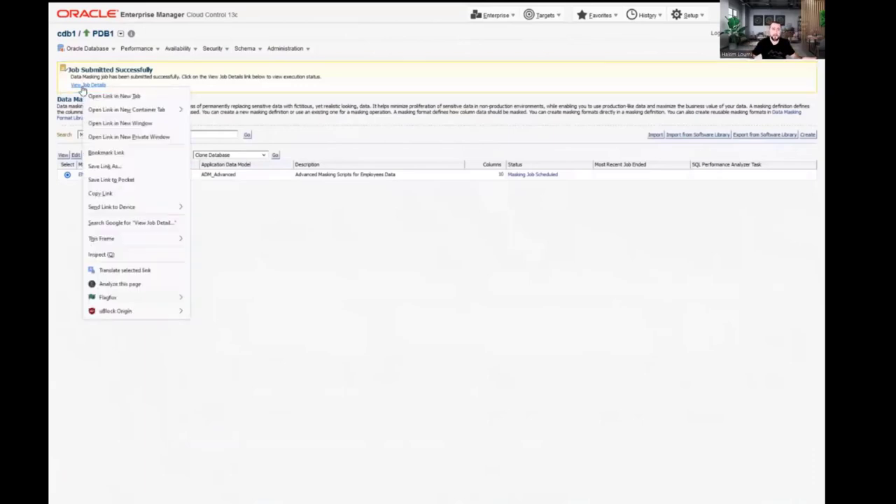
left_click(94, 94)
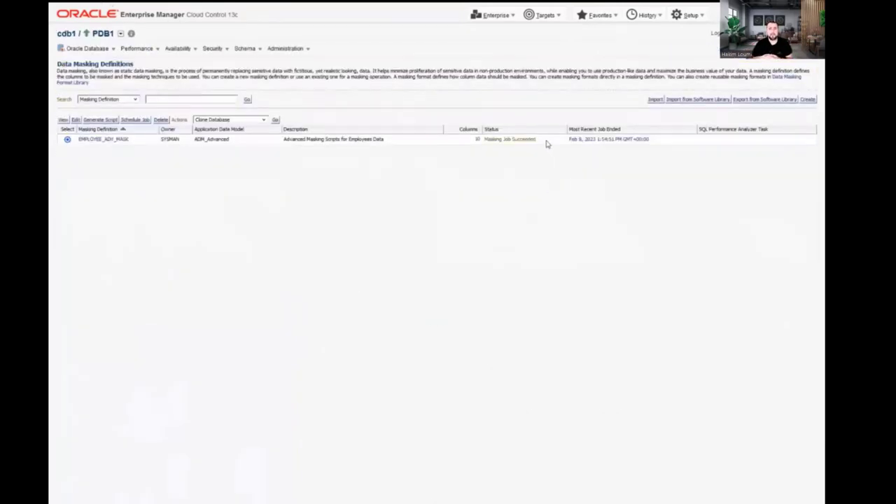
left_click_drag(540, 139, 483, 140)
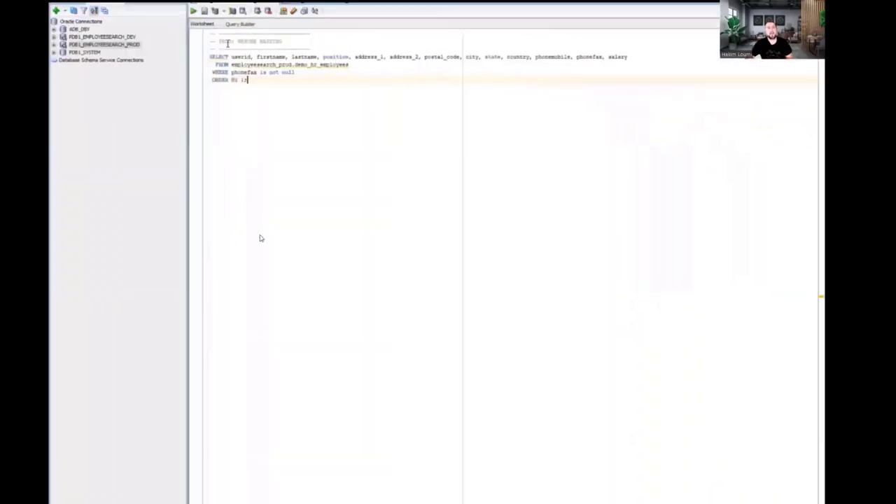
- In SQL Developer, rerun the PROD before-masking query on employeesearch_prod.demo_hr_employees
left_click_drag(215, 41, 283, 41)
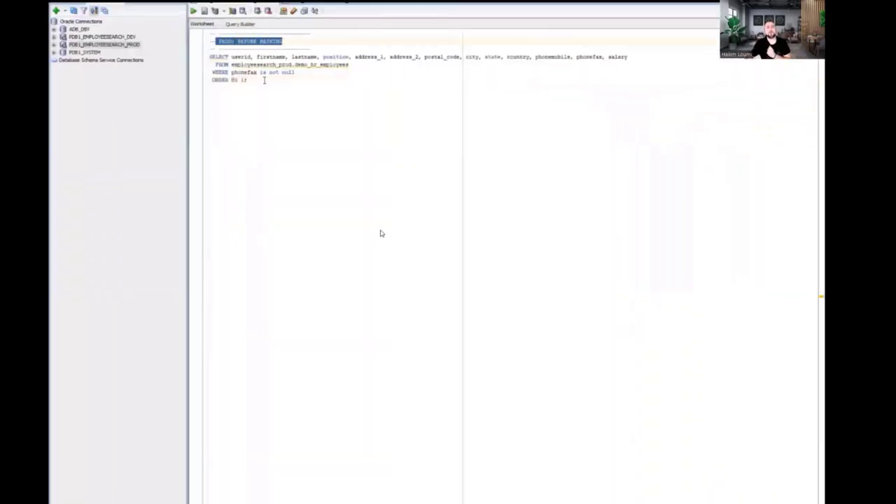
left_click_drag(264, 80, 209, 56)
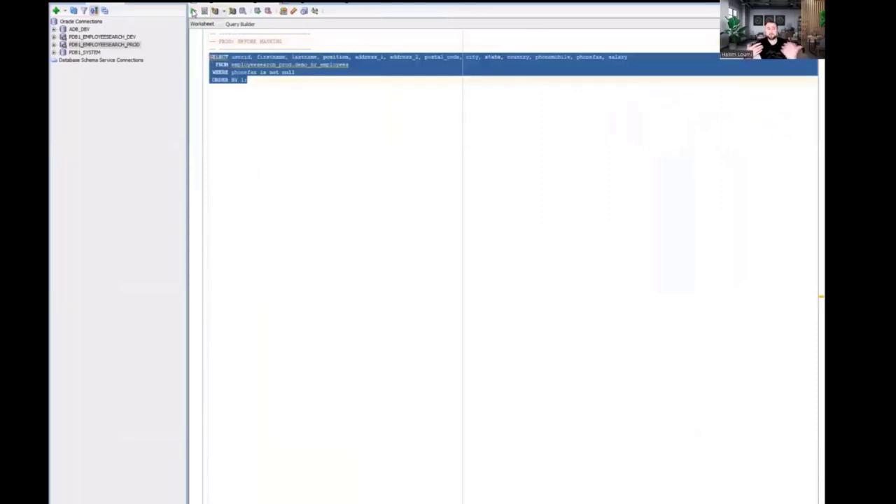
left_click(193, 11)
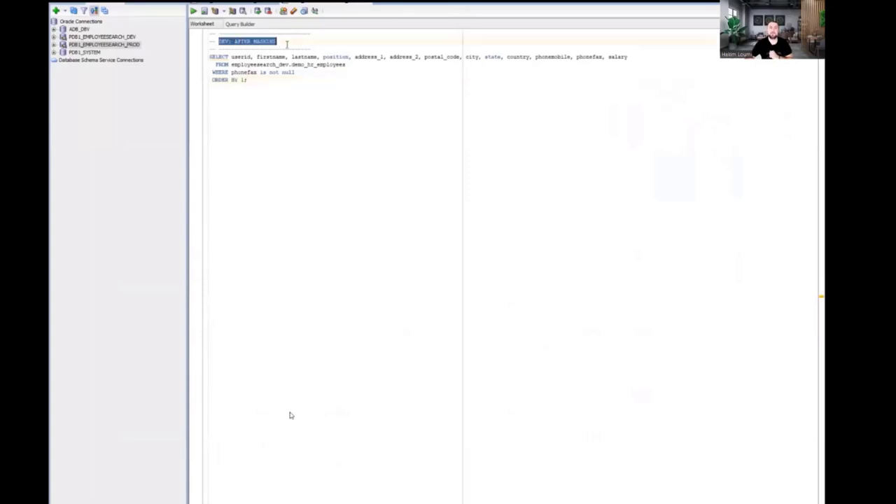
- Run the DEV after-masking SELECT query on employeesearch_dev.demo_hr_employees
left_click_drag(252, 81, 212, 56)
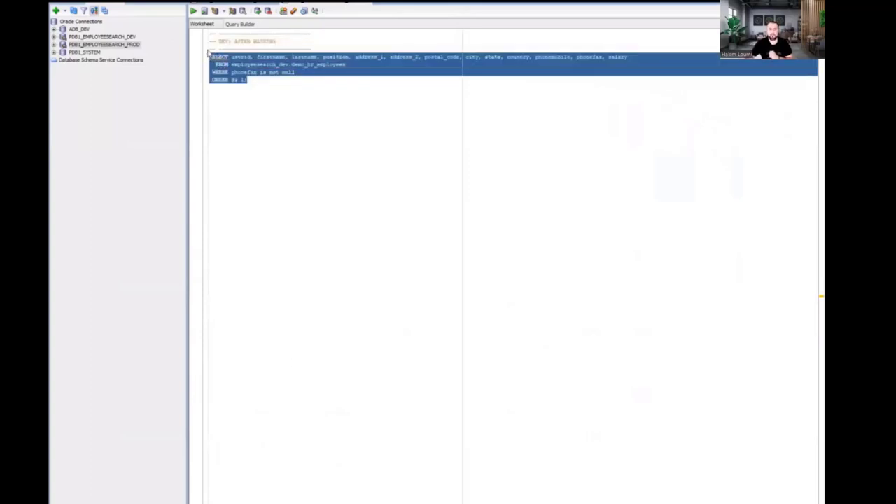
left_click(193, 11)
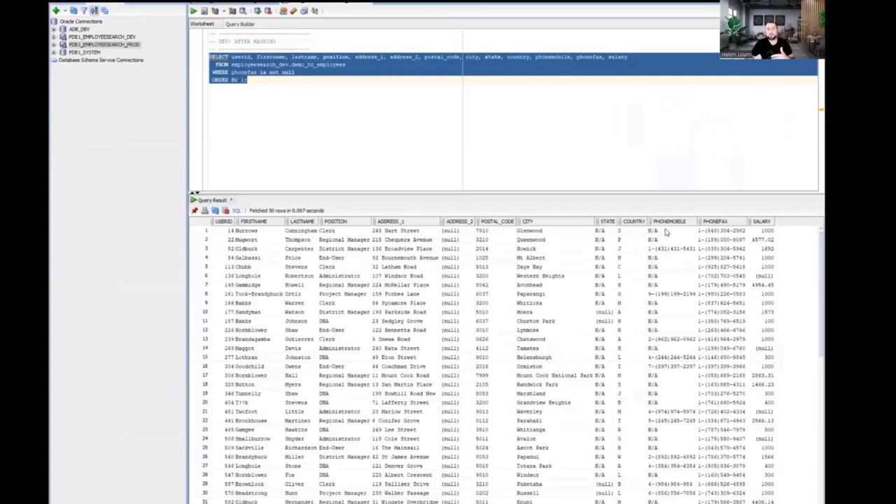
left_click_drag(665, 232, 648, 237)
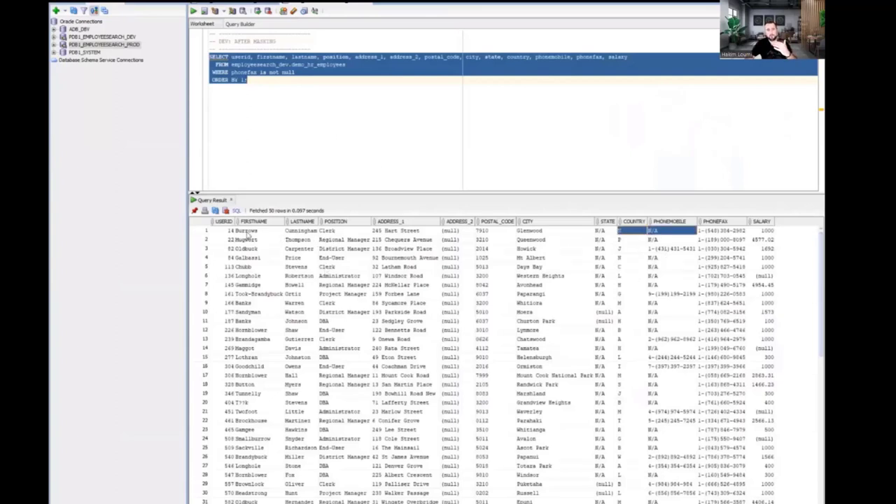
- Compare the FIRSTNAME values in the DEV after-masking results with those in the PROD before-masking results
left_click_drag(247, 235, 247, 340)
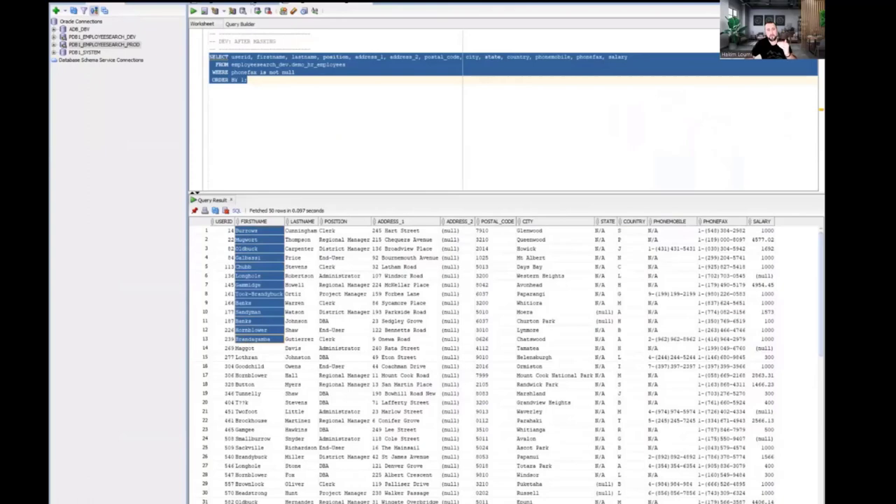
left_click(246, 5)
left_click(252, 247)
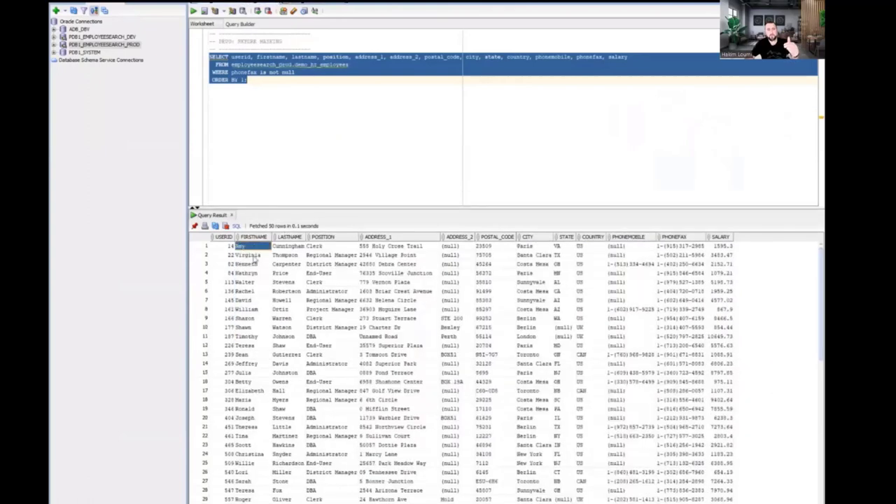
left_click_drag(254, 258, 249, 327)
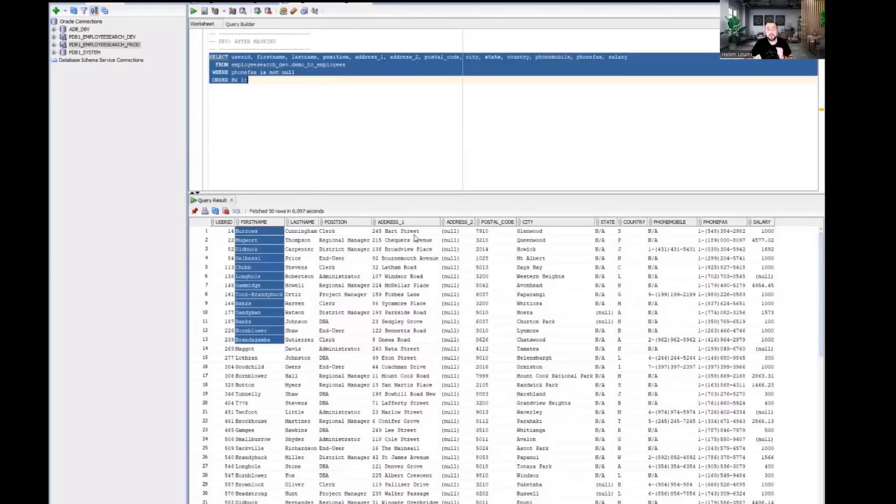
- Compare the address columns, from ADDRESS_1 through COUNTRY, between the masked DEV results and the original PROD results
left_click_drag(505, 236, 540, 242)
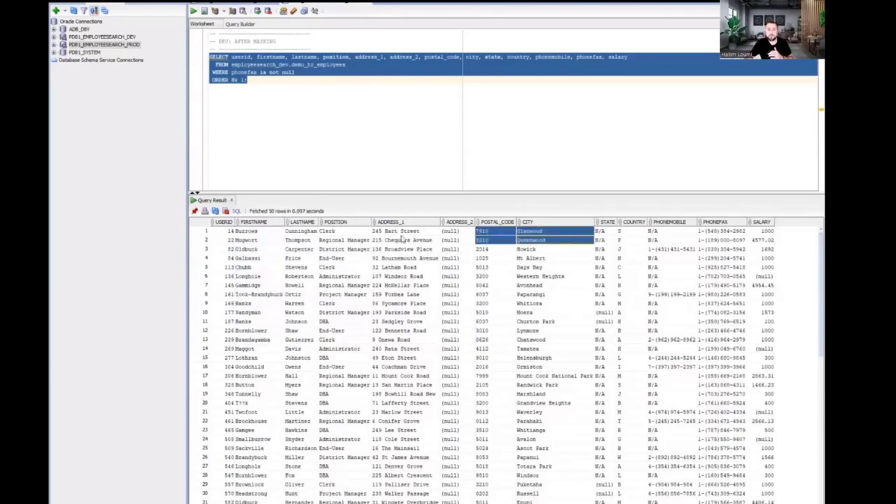
left_click_drag(409, 233, 660, 239)
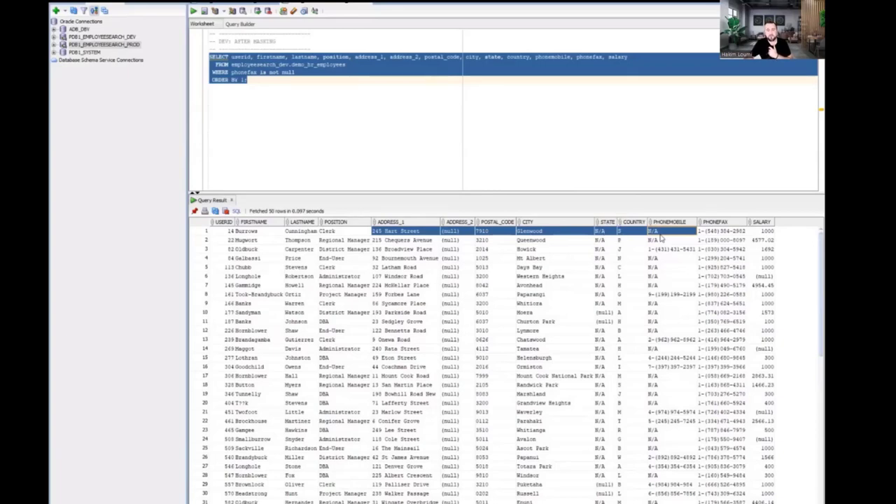
left_click_drag(659, 234, 628, 327)
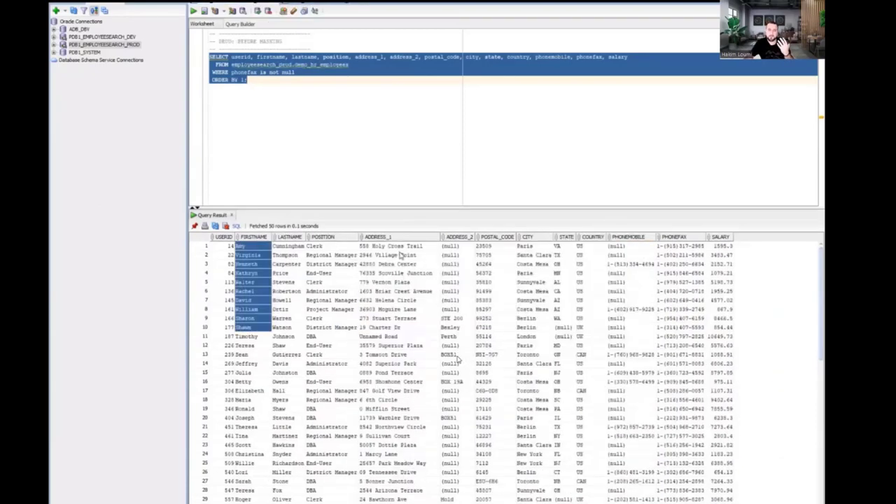
left_click_drag(397, 247, 584, 320)
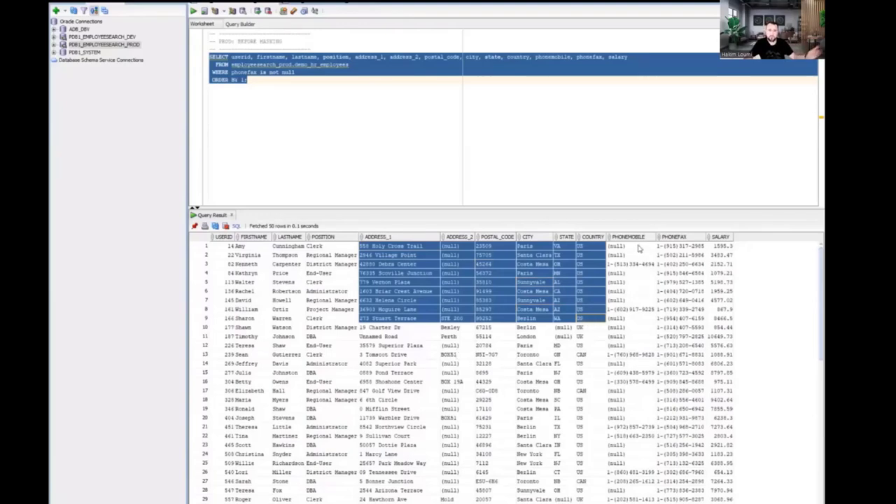
- Compare the PHONEMOBILE and PHONEFAX columns between the PROD before-masking and DEV after-masking results
left_click_drag(638, 249, 641, 313)
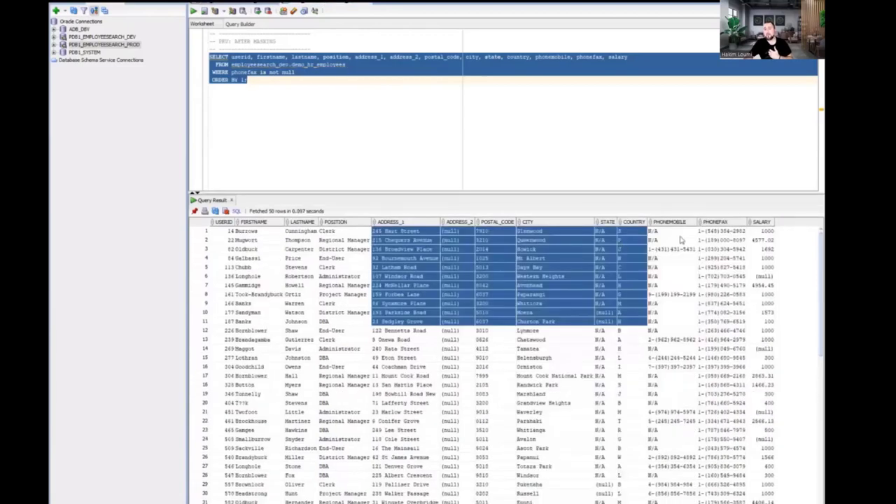
left_click_drag(674, 231, 674, 303)
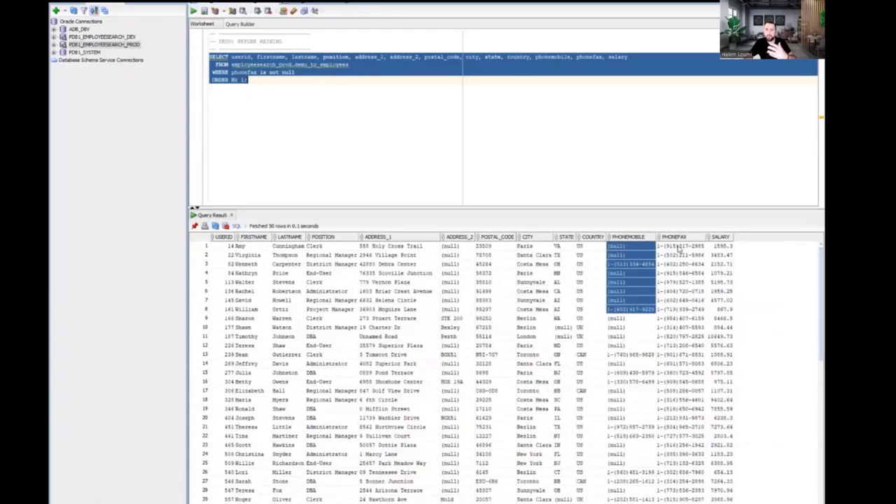
left_click_drag(678, 248, 679, 309)
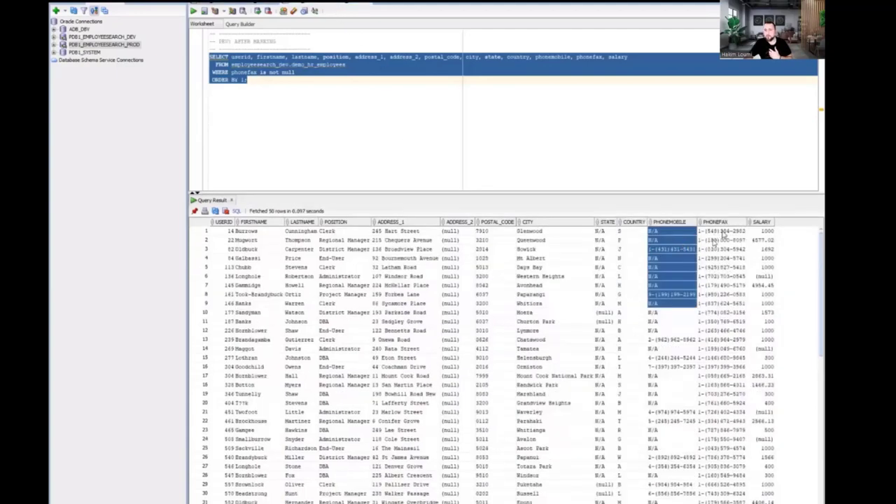
left_click_drag(721, 233, 720, 295)
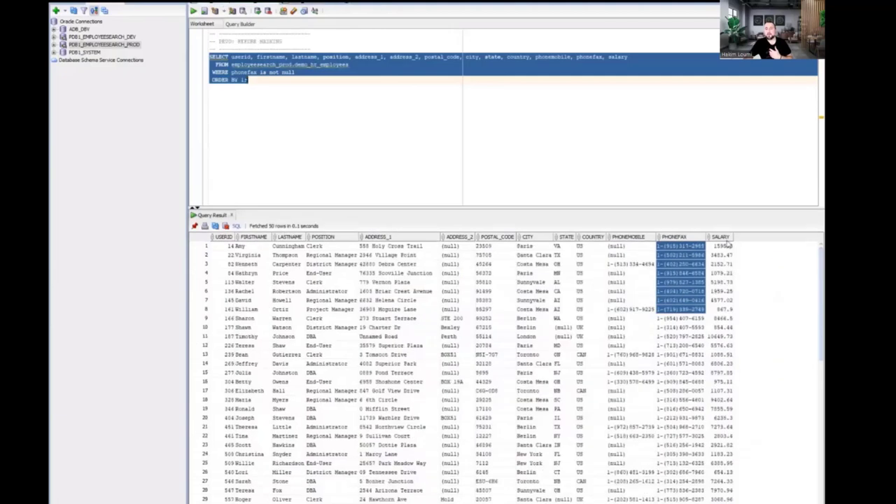
- Compare the SALARY column between the PROD before-masking and DEV after-masking results
left_click_drag(724, 247, 723, 321)
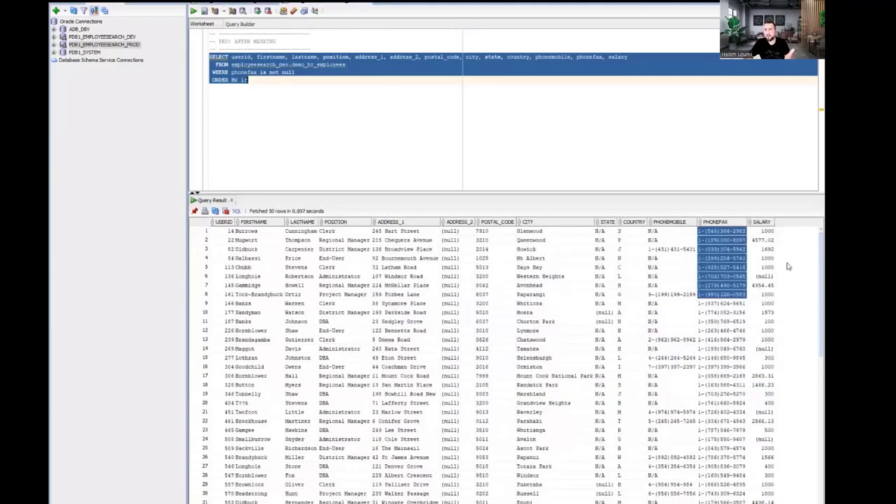
left_click_drag(761, 231, 767, 299)
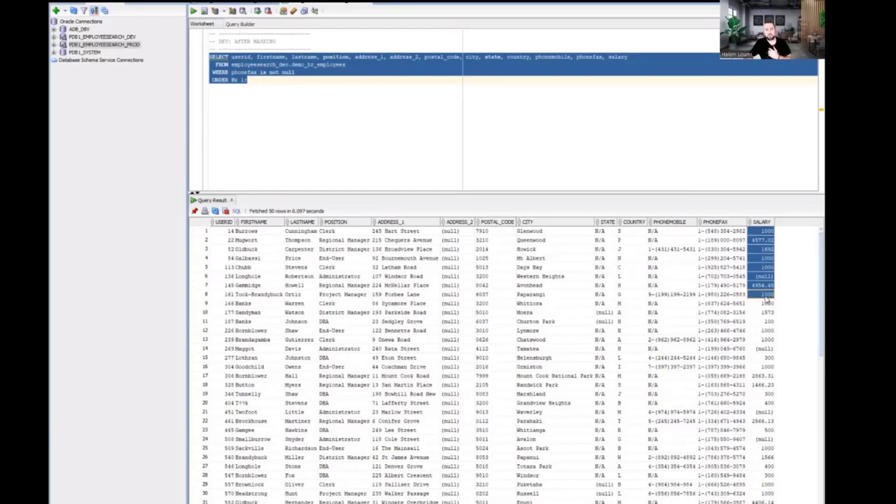
left_click(548, 86)
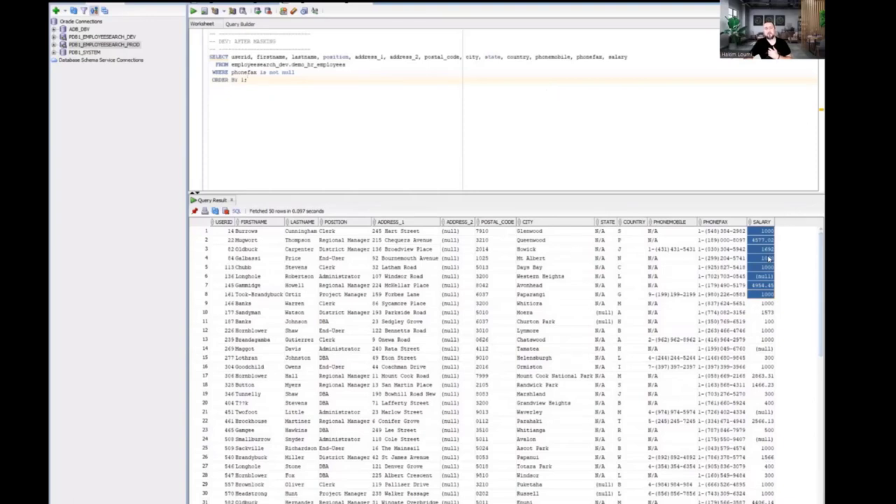